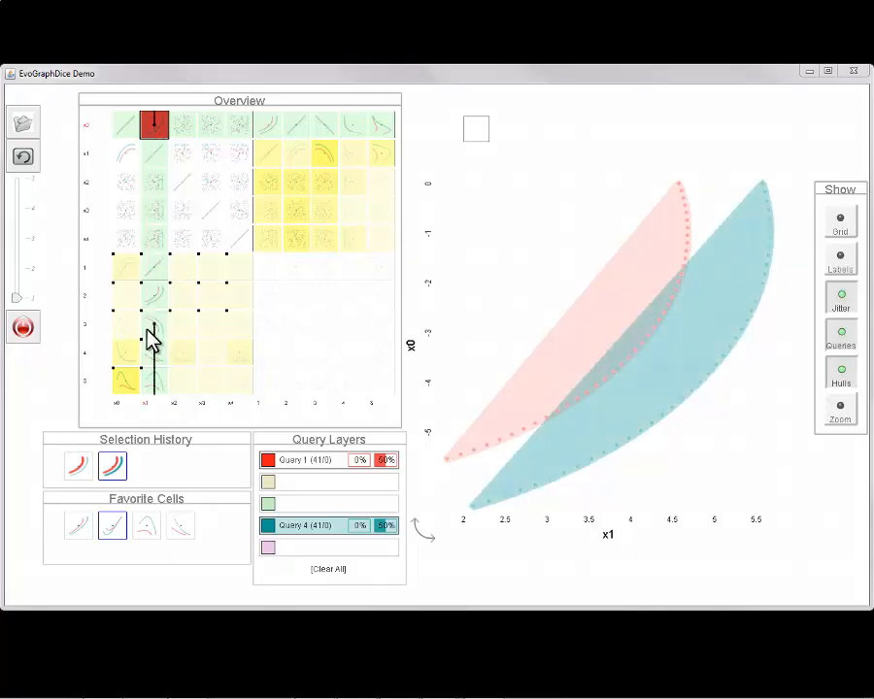
- View 0.80 / (exp(x0)) plotted against x1 and x0, followed by (exp(x1)) / (exp(x0)) against x0
left_click(152, 355)
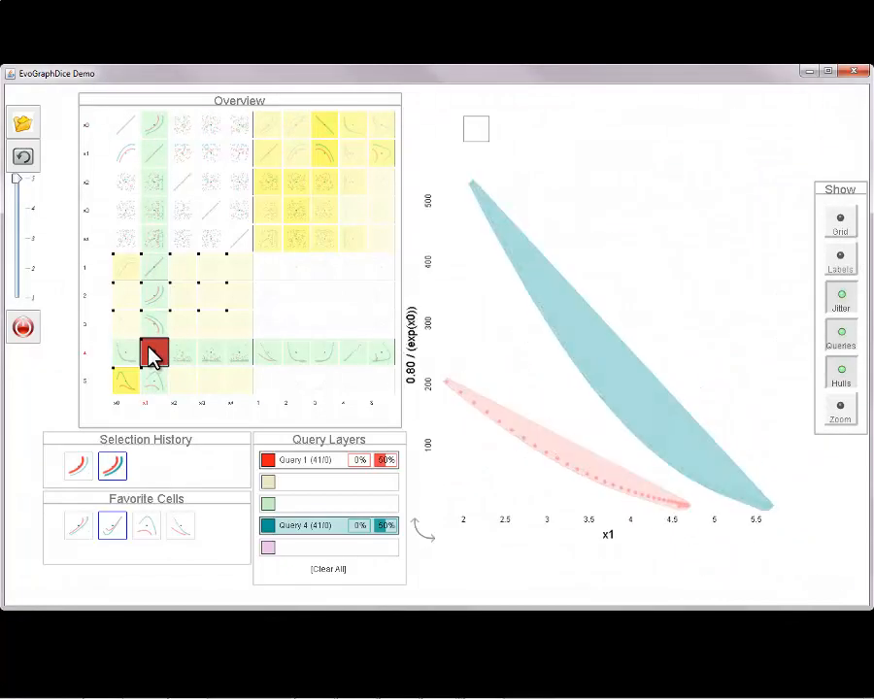
left_click(130, 358)
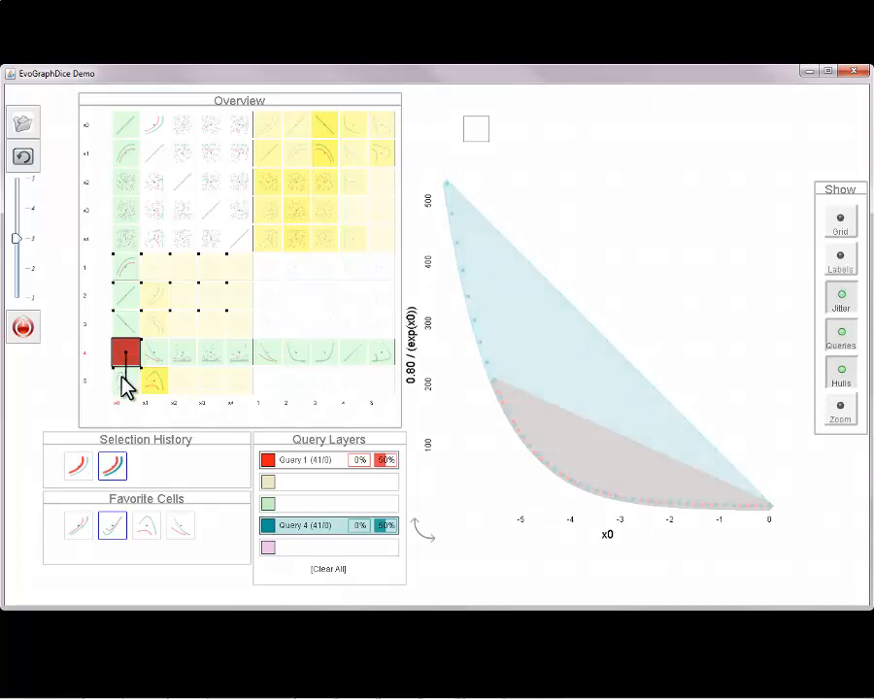
left_click(127, 383)
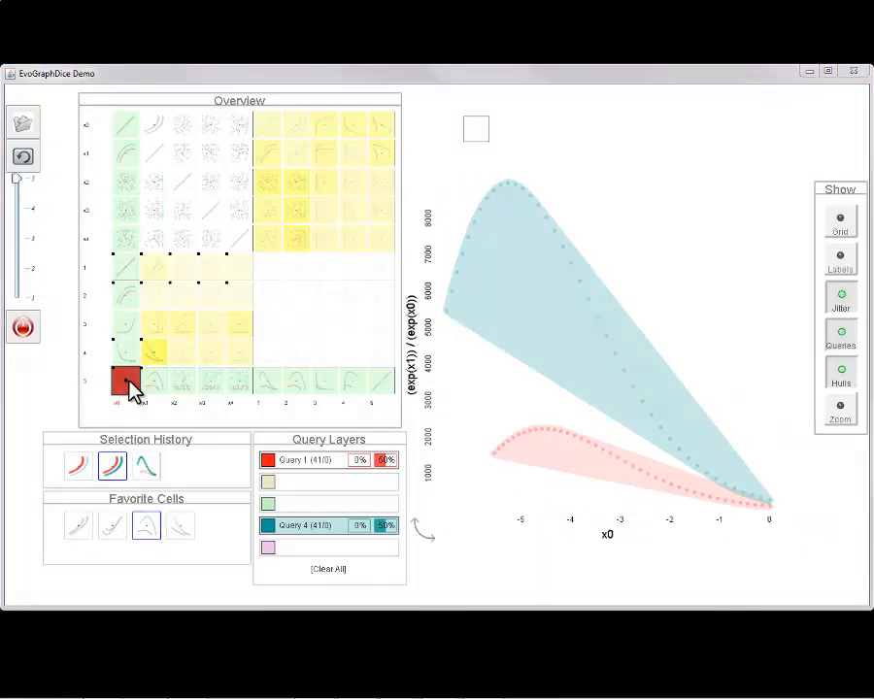
- Give low ratings to the exp(x0) plots against x0, x1 and x2, with a 1 for x0 and x2
left_click(128, 326)
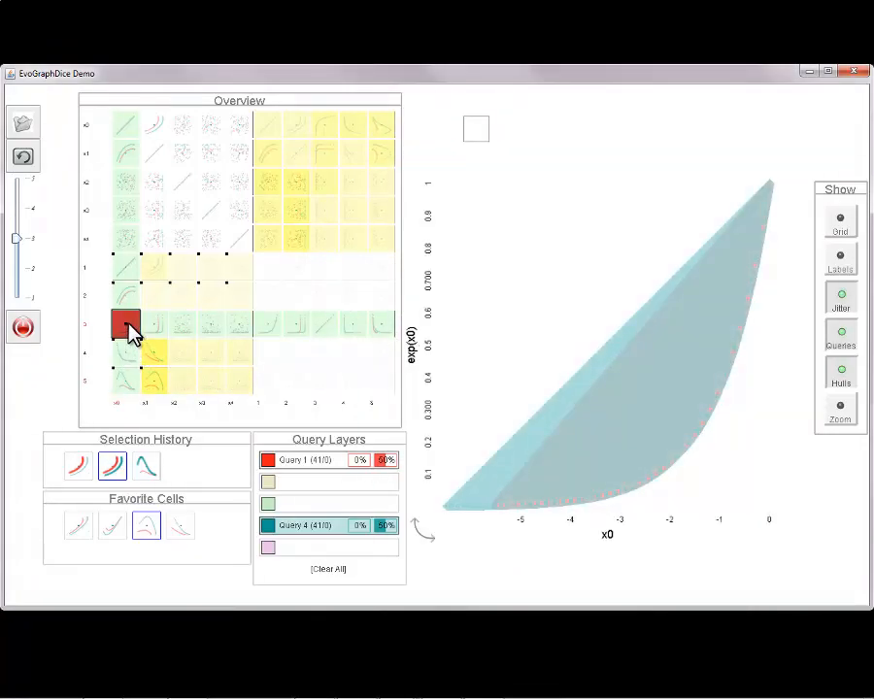
left_click_drag(18, 238, 20, 301)
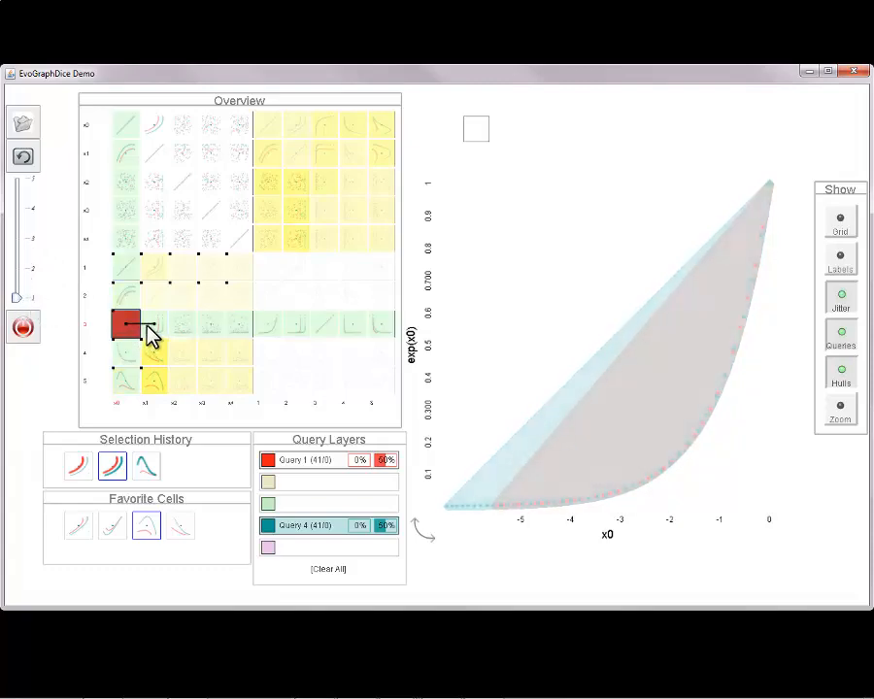
left_click(151, 332)
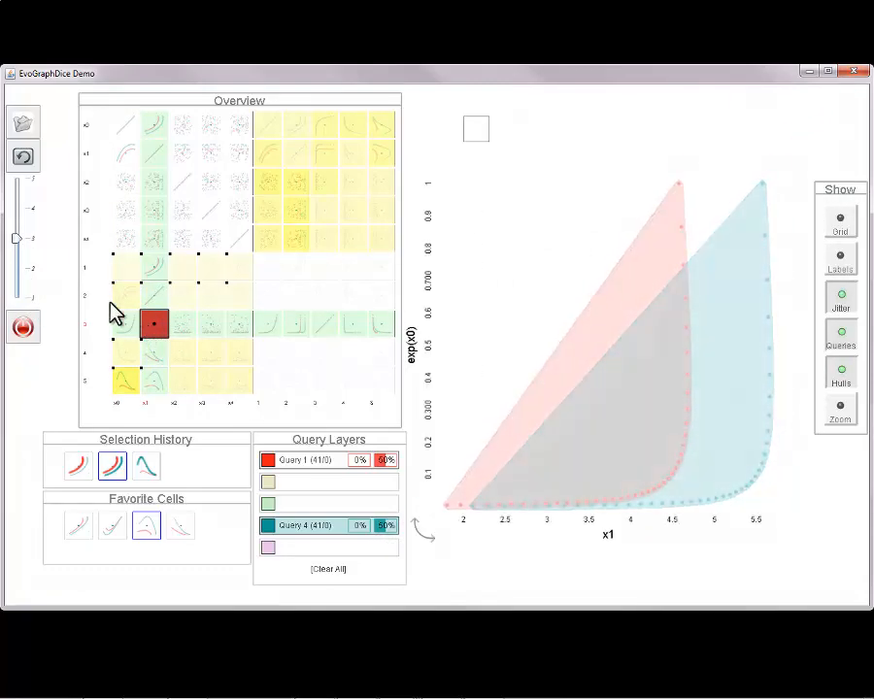
left_click_drag(17, 238, 21, 275)
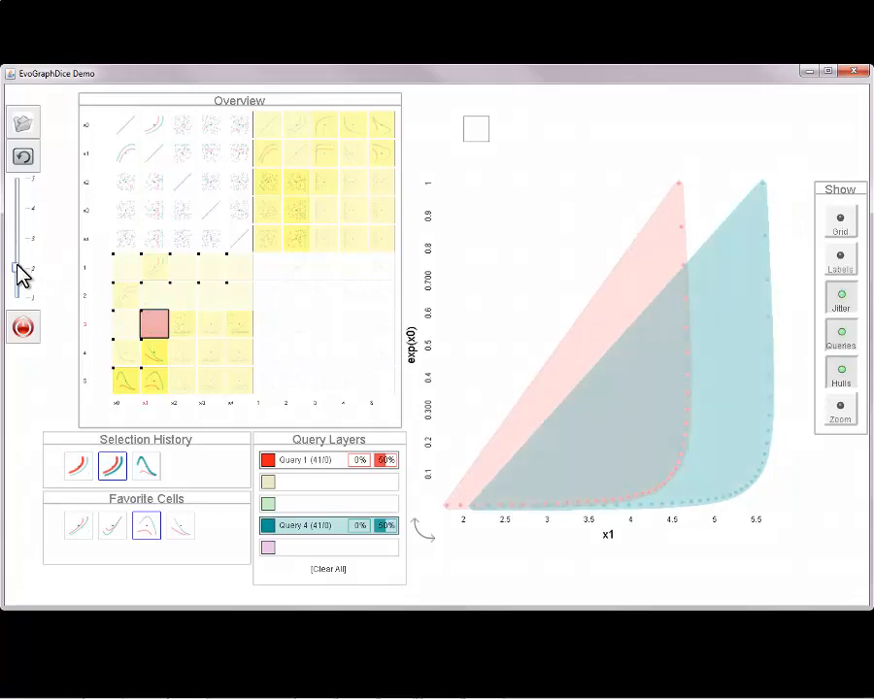
left_click(179, 324)
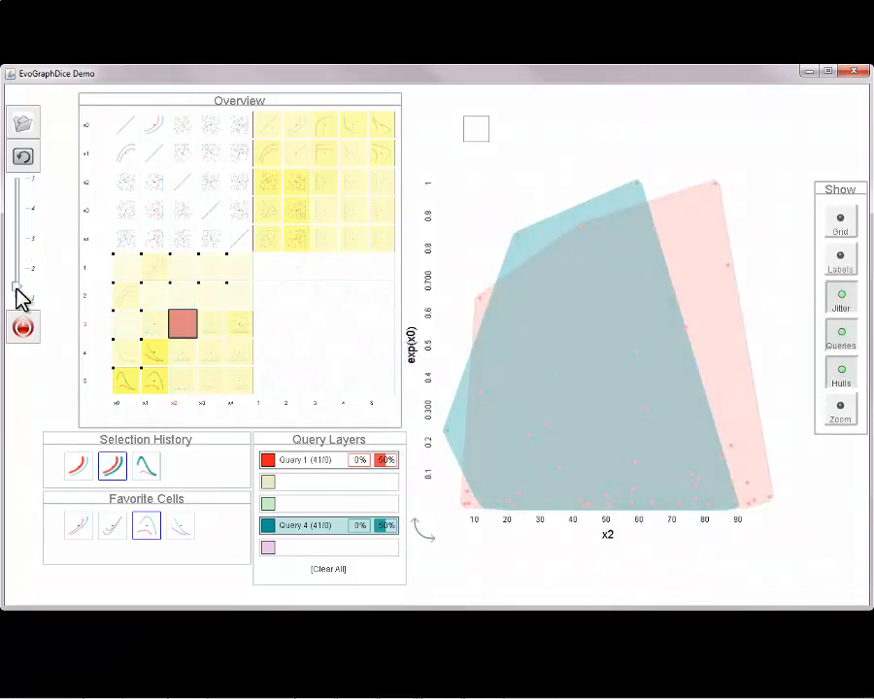
left_click_drag(16, 288, 17, 297)
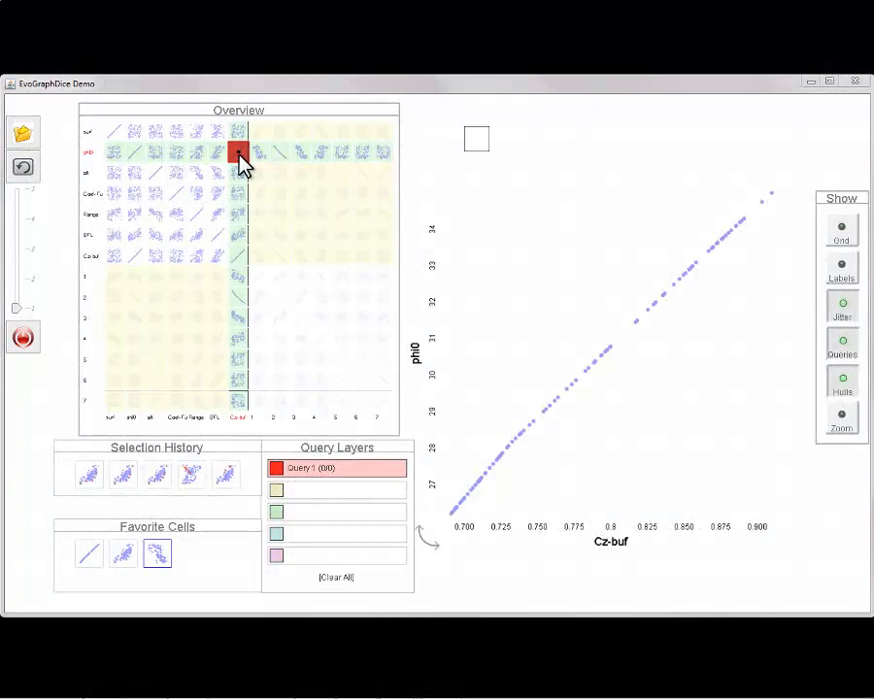
- Browse the original-dimension plots, viewing surf against itself and BFL against Range and Coef-Fuel
left_click_drag(196, 154, 111, 133)
left_click(112, 134)
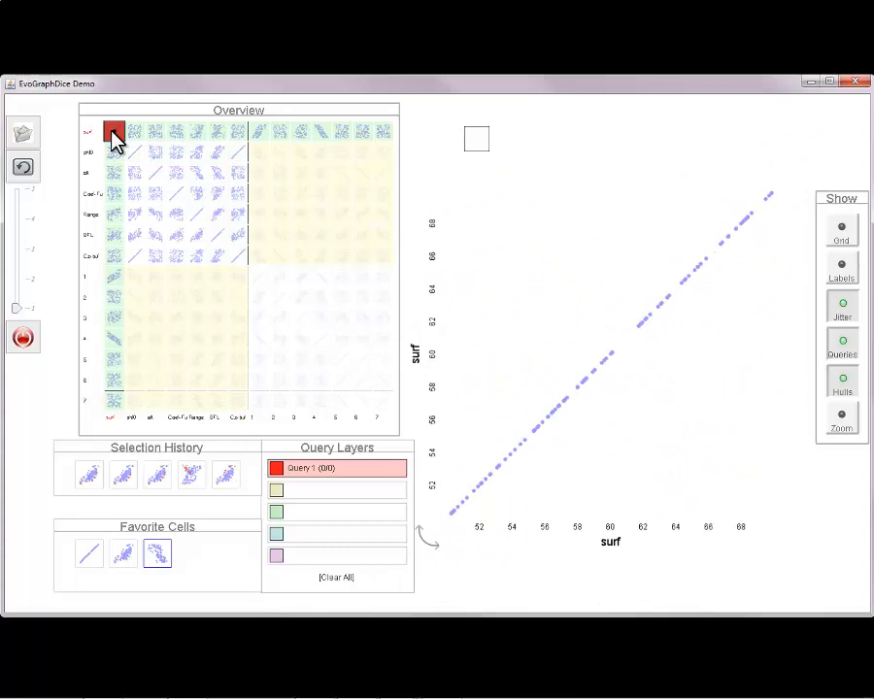
left_click_drag(113, 136, 205, 137)
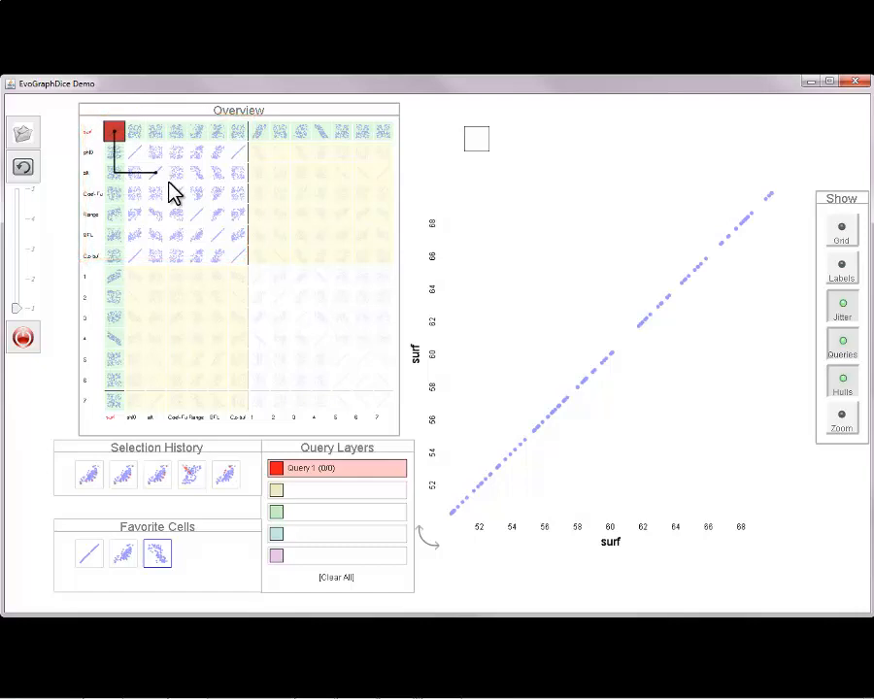
left_click_drag(170, 192, 197, 244)
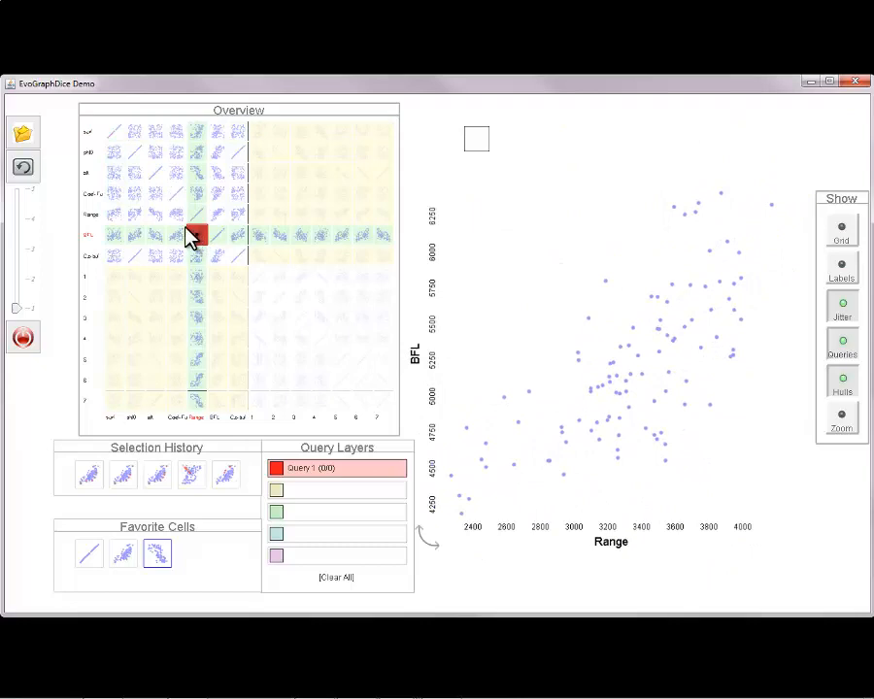
left_click(178, 236)
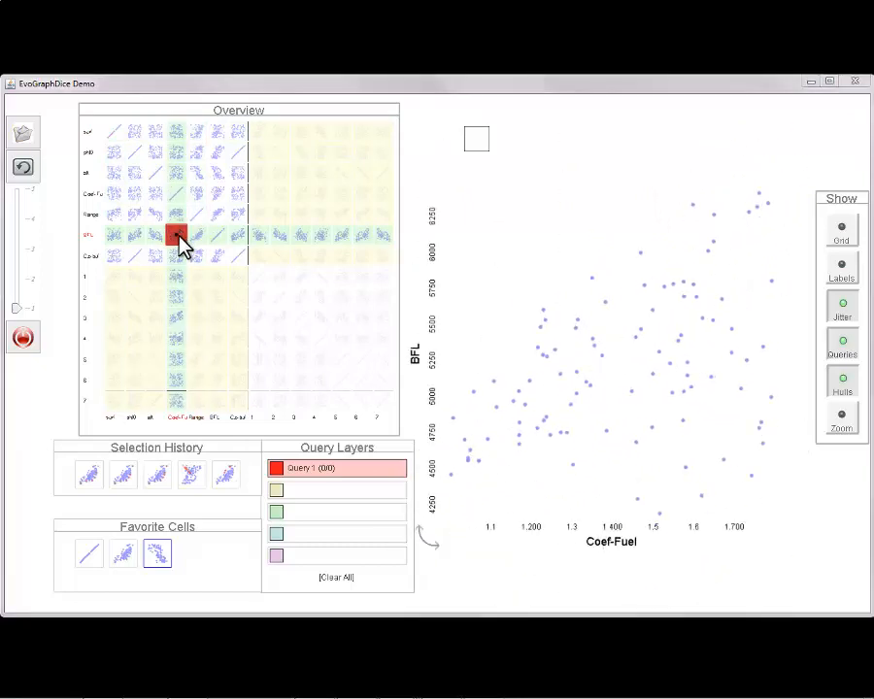
- View surf / phi0 plotted with surf in both orientations, and Cz-buf against (0.84 / phi0) ^ 0.94
left_click_drag(177, 238, 243, 285)
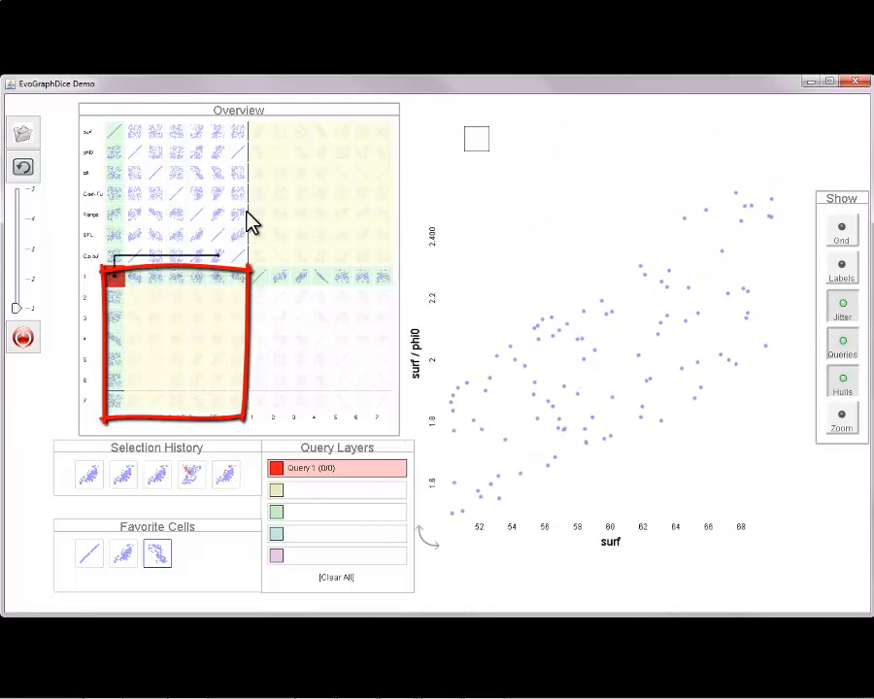
left_click_drag(249, 221, 391, 130)
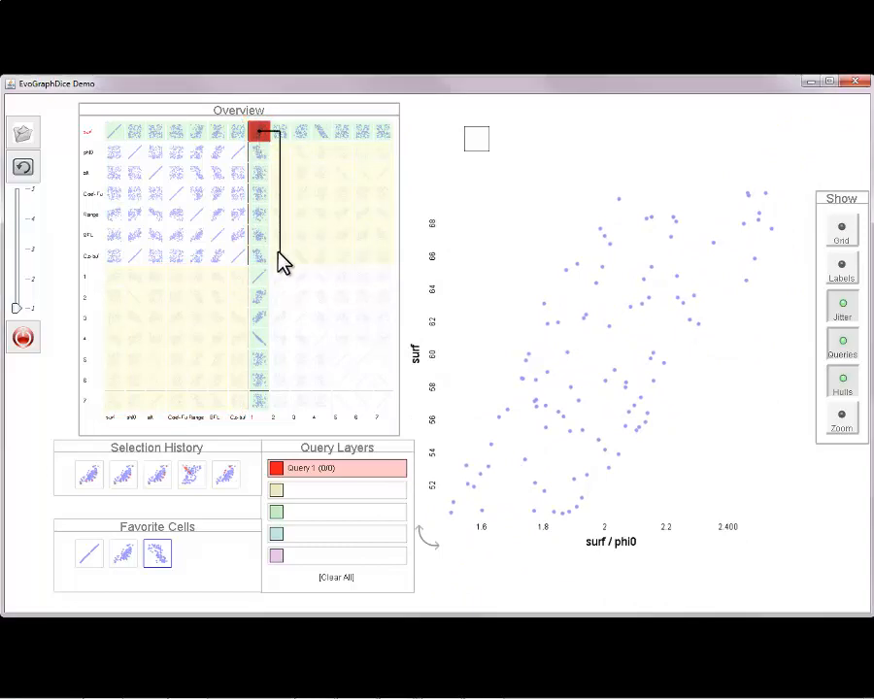
left_click_drag(280, 263, 281, 263)
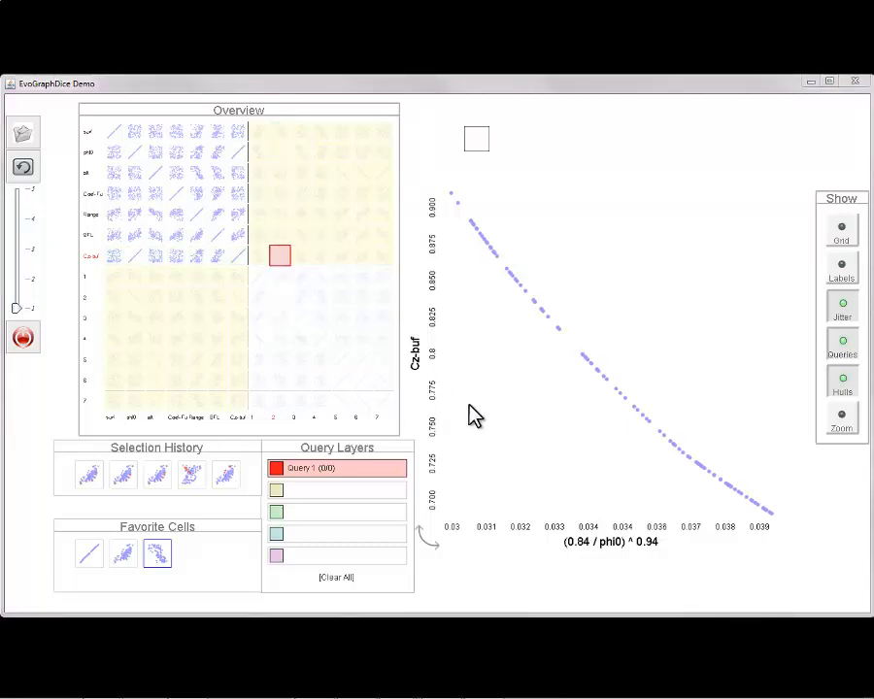
left_click_drag(553, 527, 548, 550)
mouse_move(648, 596)
left_mouse_down()
mouse_move(659, 529)
mouse_move(557, 540)
left_mouse_up()
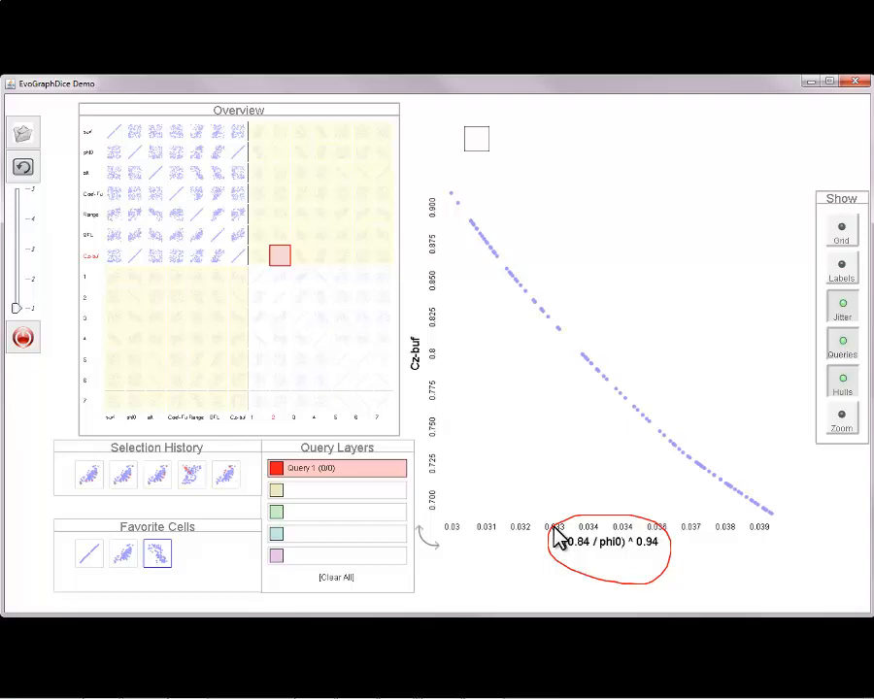
key("Escape")
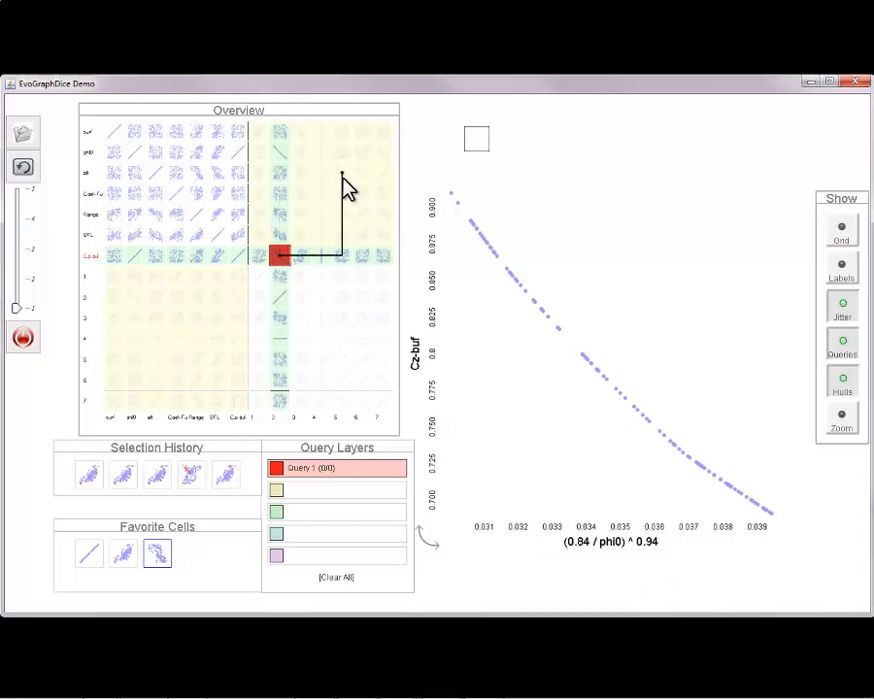
- Rate the plot of alt against (-0.42 * phi0) + ((-0.71 * alt) + (0.56 * Coef-Fuel)) about 4 and evolve new dimensions
left_click(343, 178)
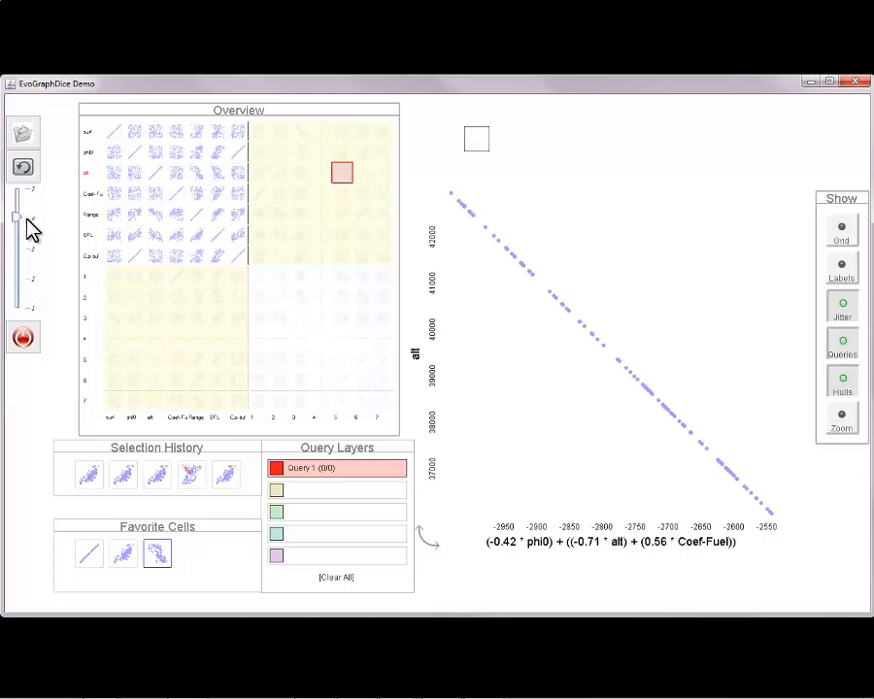
left_click(23, 168)
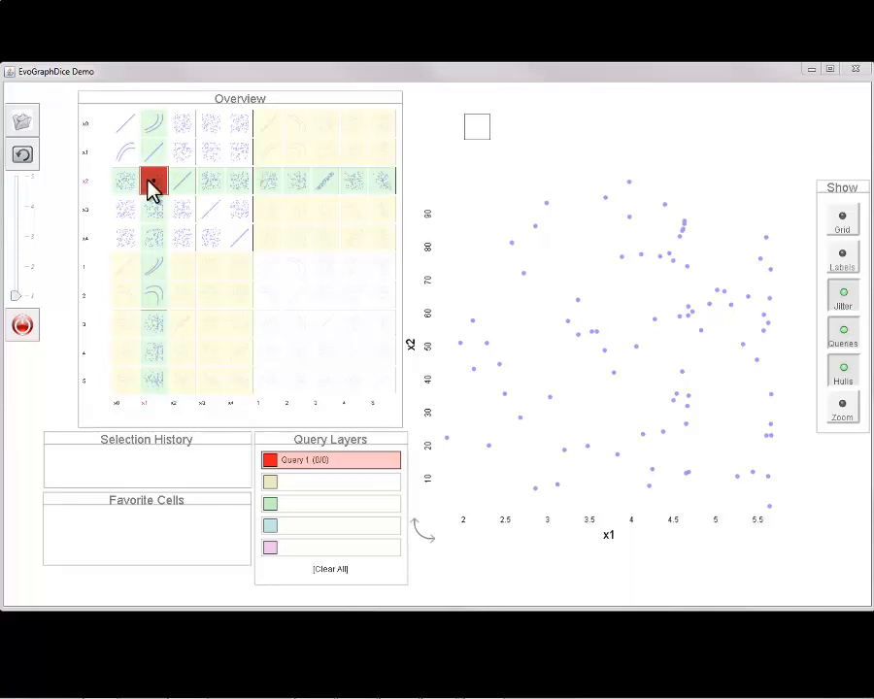
- In the x0 versus x1 scatterplot, select the inner curve's points as Query 1 and the outer curve's points as Query 4
left_click(153, 126)
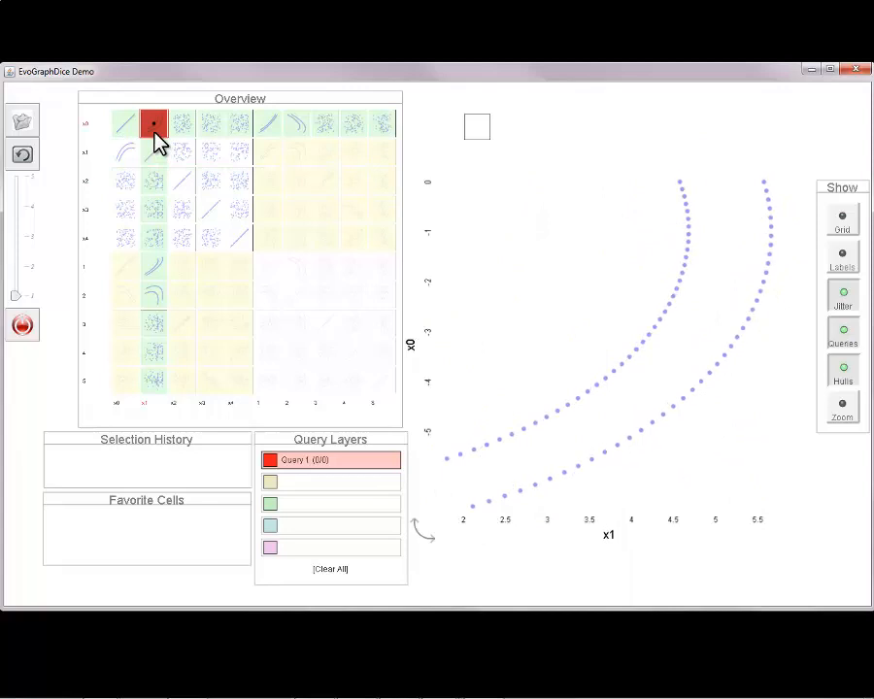
left_click_drag(159, 141, 181, 137)
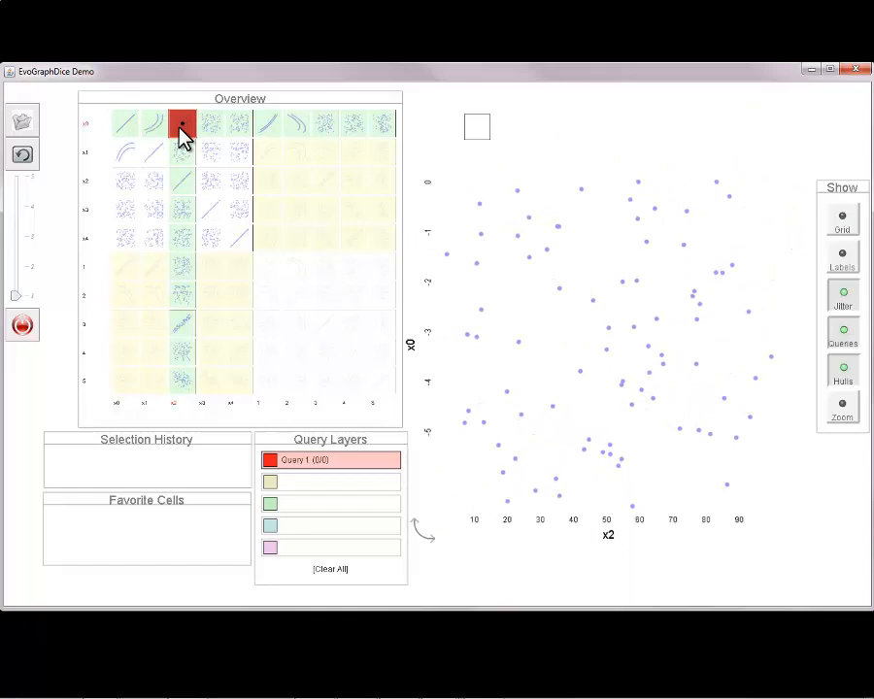
left_click_drag(181, 134, 160, 136)
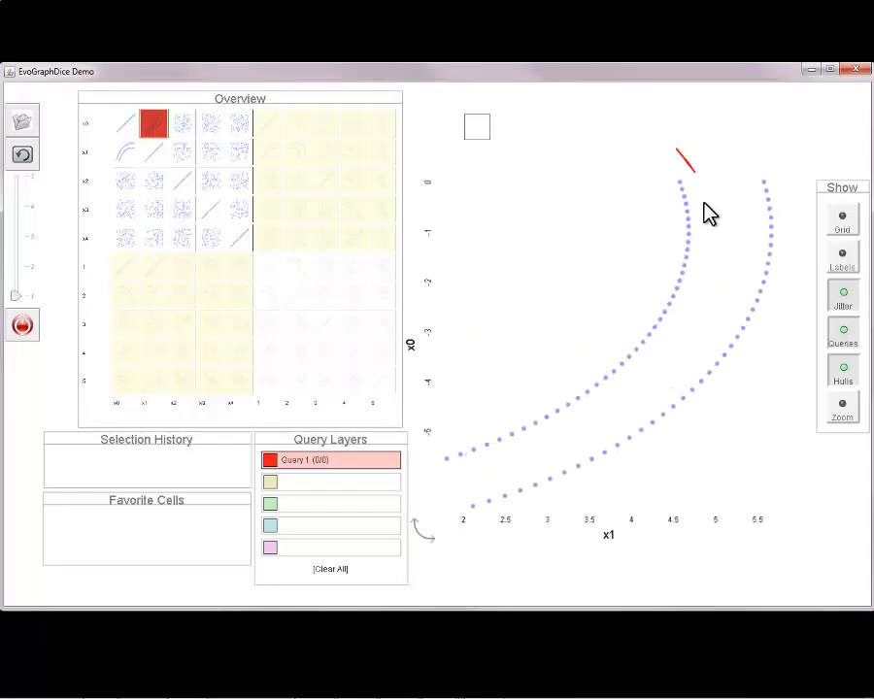
mouse_move(677, 354)
left_mouse_down()
mouse_move(582, 427)
mouse_move(456, 462)
mouse_move(466, 429)
mouse_move(576, 340)
mouse_move(573, 351)
left_mouse_up()
left_click(318, 536)
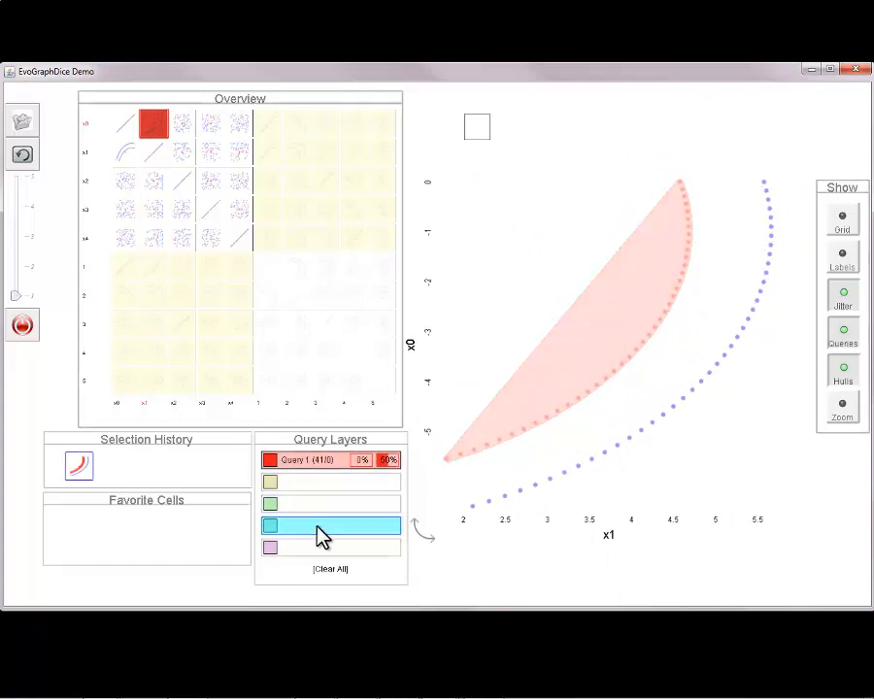
mouse_move(762, 153)
left_mouse_down()
mouse_move(794, 291)
mouse_move(659, 474)
mouse_move(488, 522)
mouse_move(469, 502)
mouse_move(615, 443)
mouse_move(704, 357)
mouse_move(729, 210)
mouse_move(731, 228)
left_mouse_up()
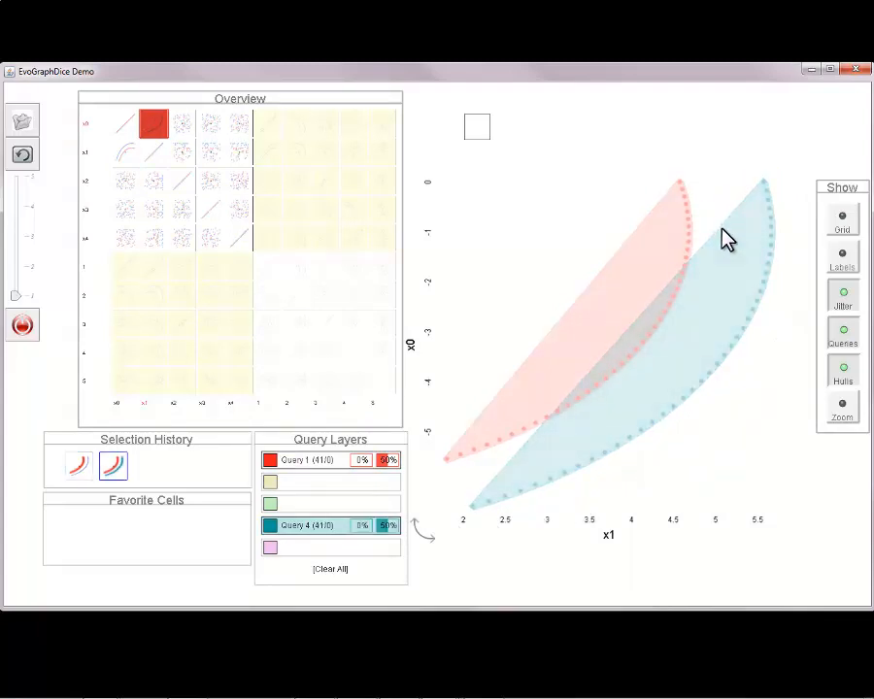
- View combined dimension 1 plotted against x0 and x1, and combined dimension 2 against x1 and x2
left_click(131, 264)
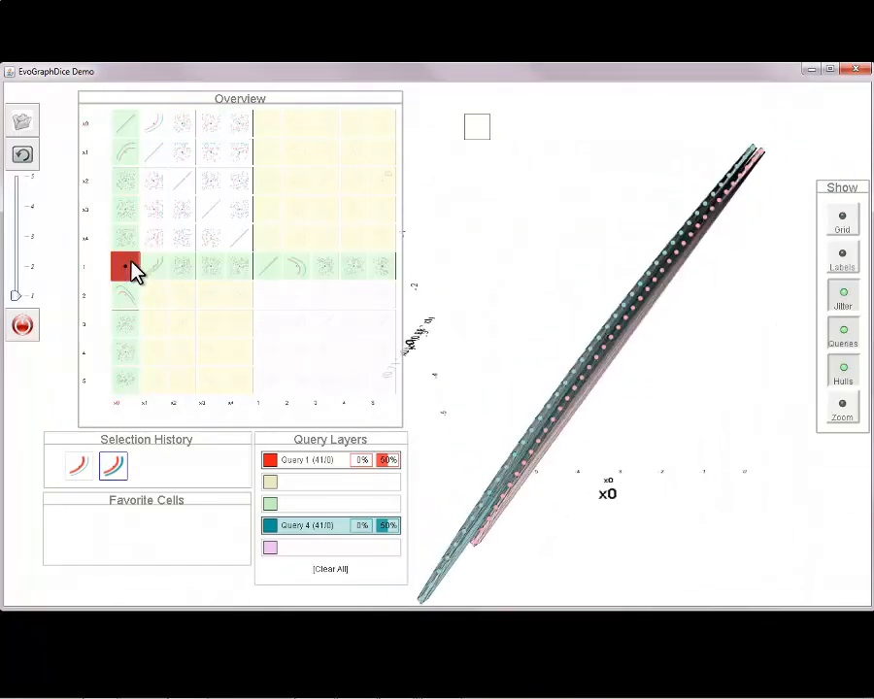
left_click(158, 270)
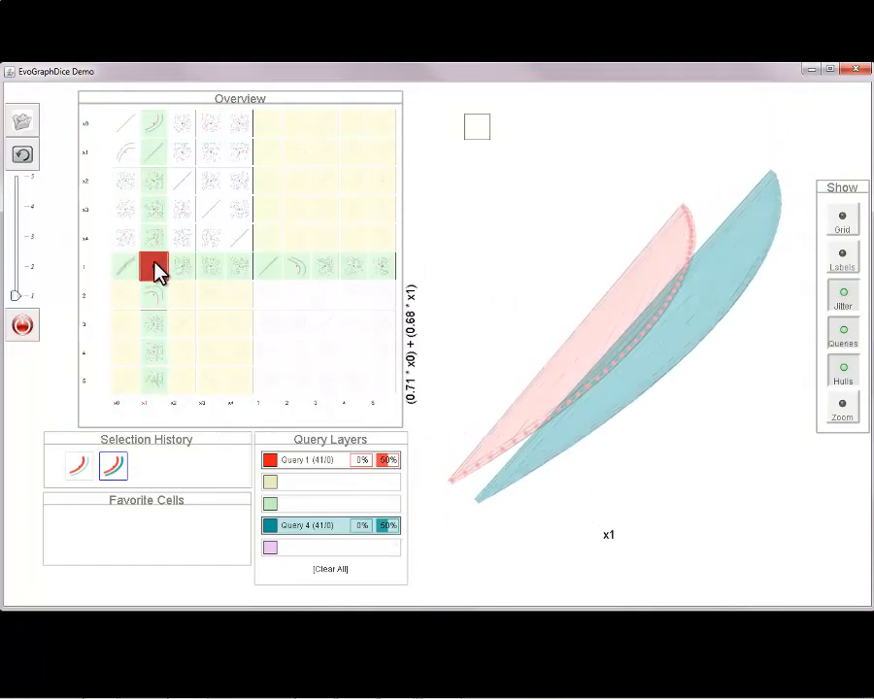
left_click(157, 295)
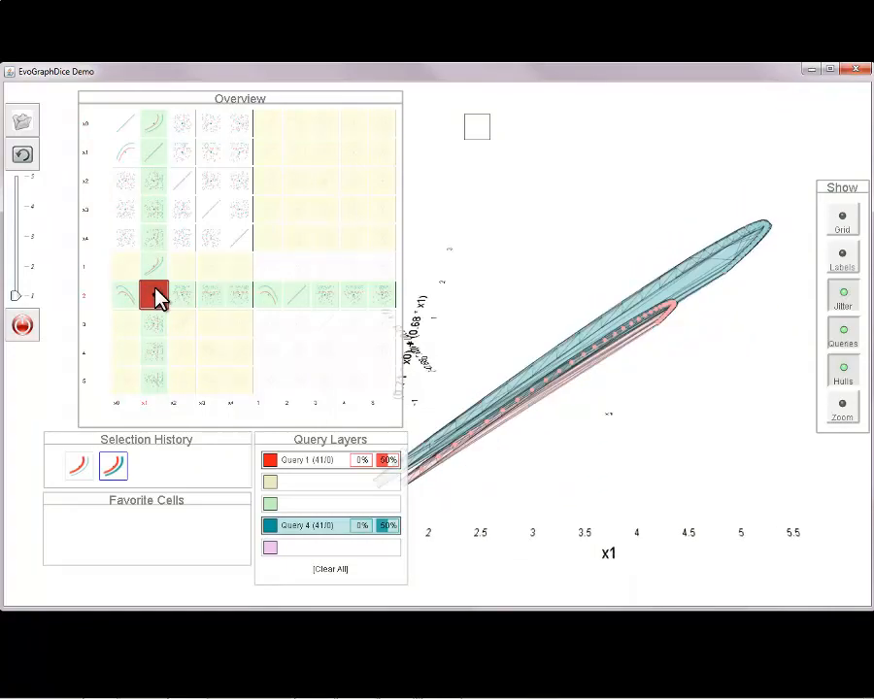
left_click(183, 297)
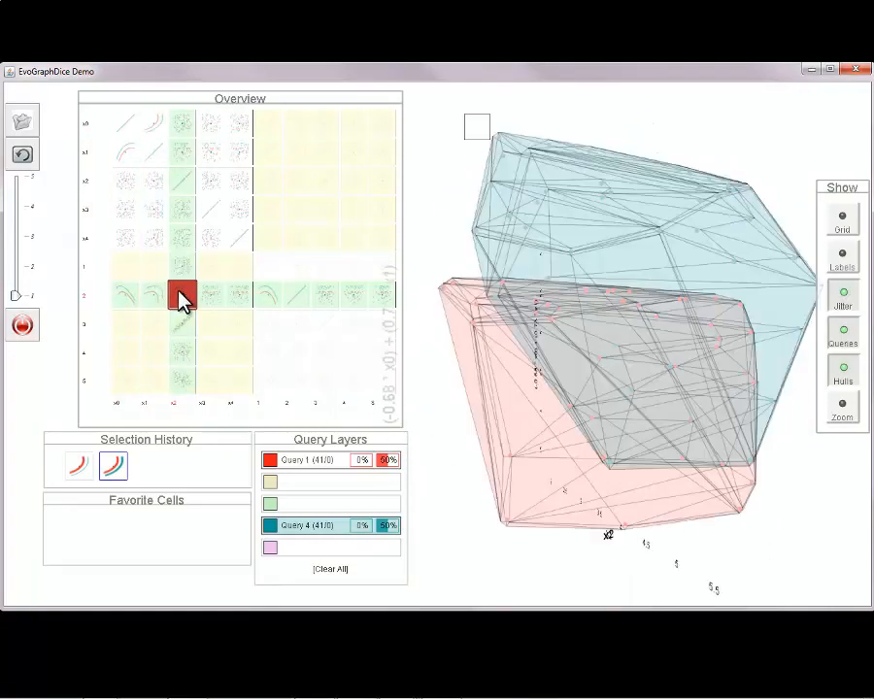
- Rate the (0.71 * x0) + (0.68 * x1) plots against x0 and x1 as 3, and (-0.68 * x0) + (0.73 * x1) against x0 as 2
mouse_move(182, 297)
left_mouse_down()
mouse_move(129, 296)
mouse_move(126, 274)
left_mouse_up()
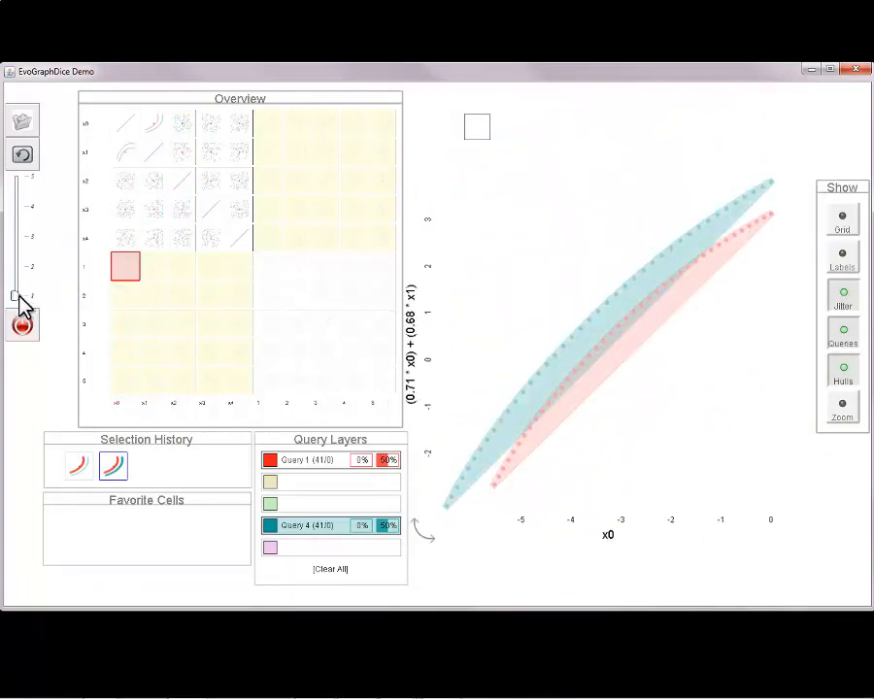
left_click_drag(17, 296, 23, 241)
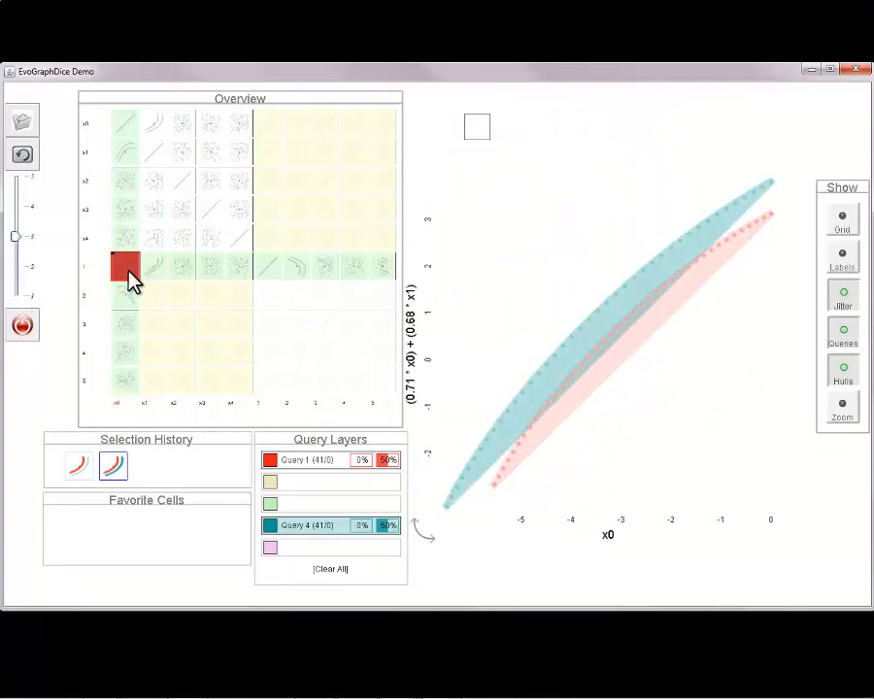
left_click_drag(158, 278, 154, 274)
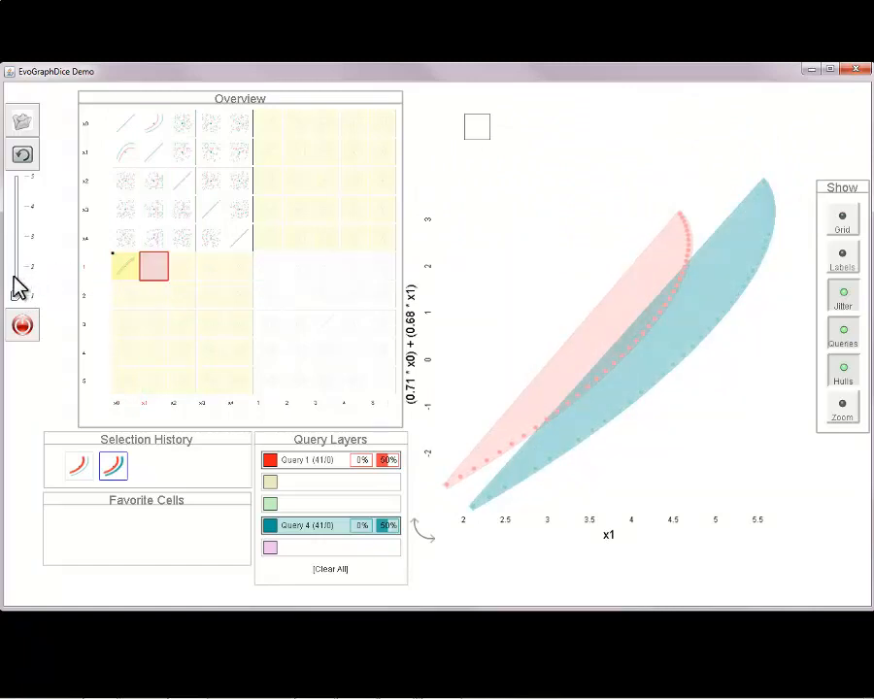
left_click_drag(14, 248, 15, 237)
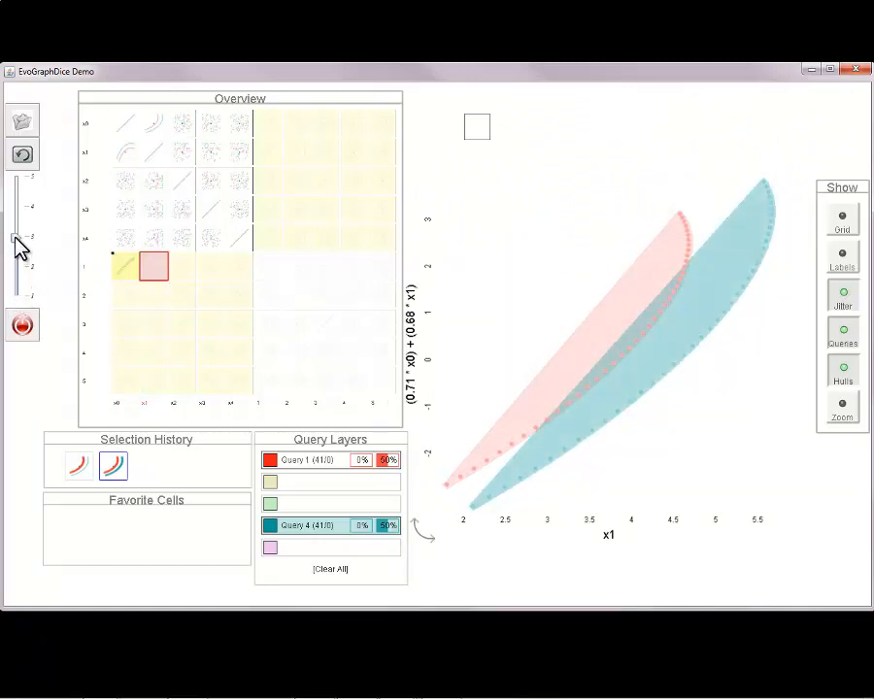
left_click(107, 287)
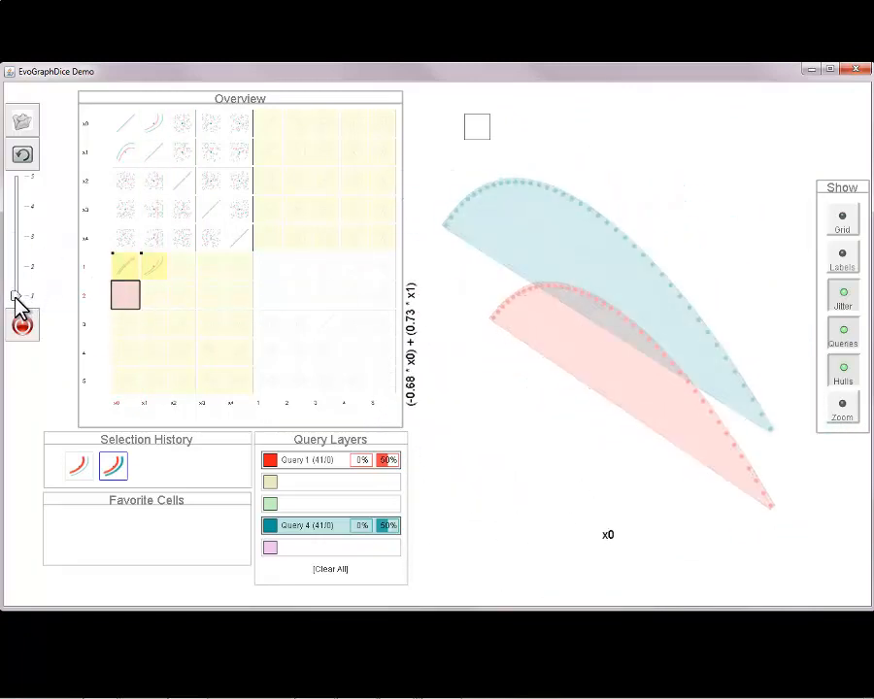
left_click_drag(15, 295, 20, 270)
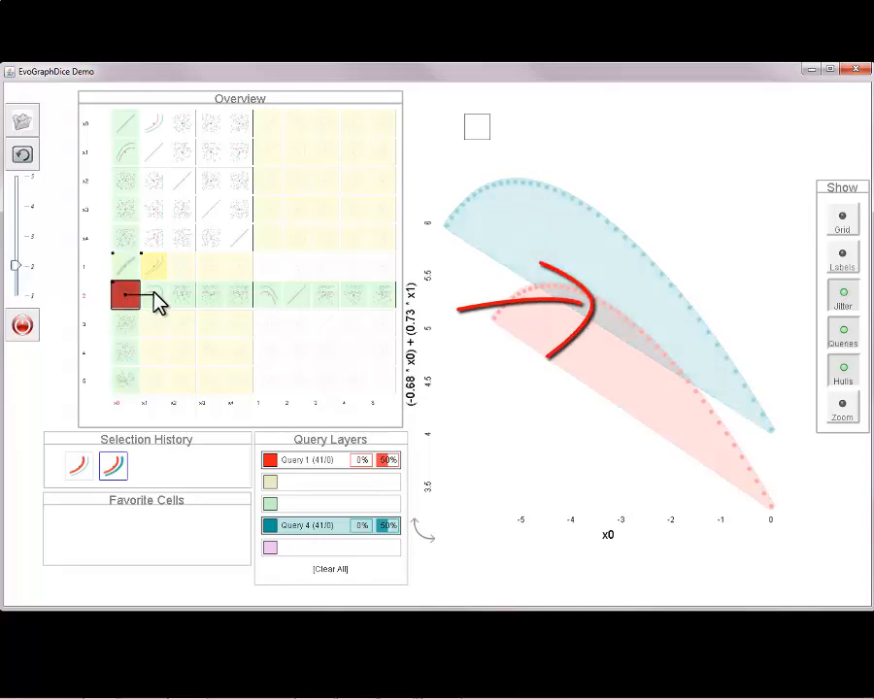
- Rate the plot of (-0.68 * x0) + (0.73 * x1) against x1 as 2 and evolve new dimensions
left_click(154, 293)
left_click_drag(17, 298, 19, 270)
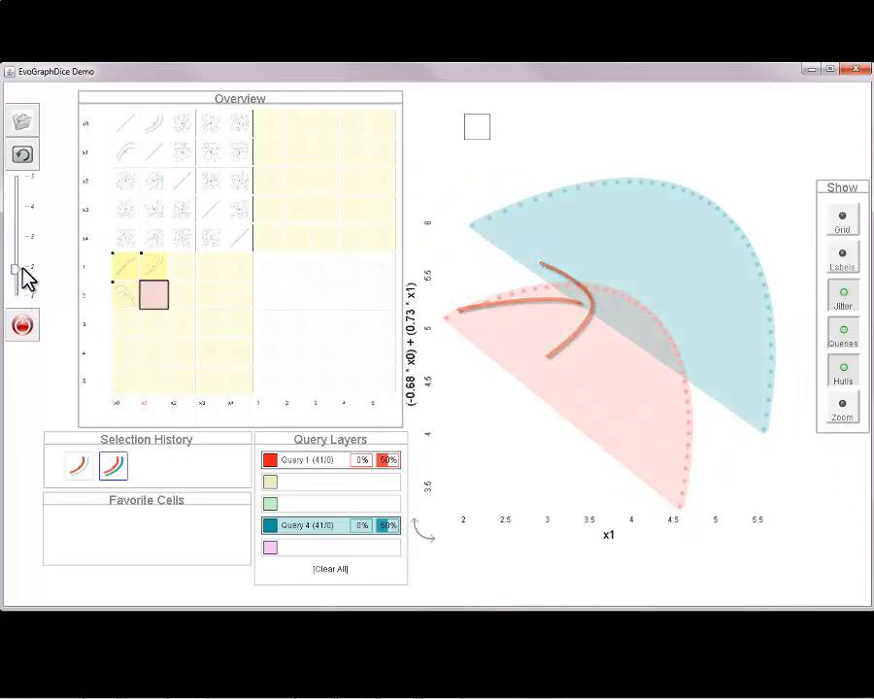
left_click(154, 295)
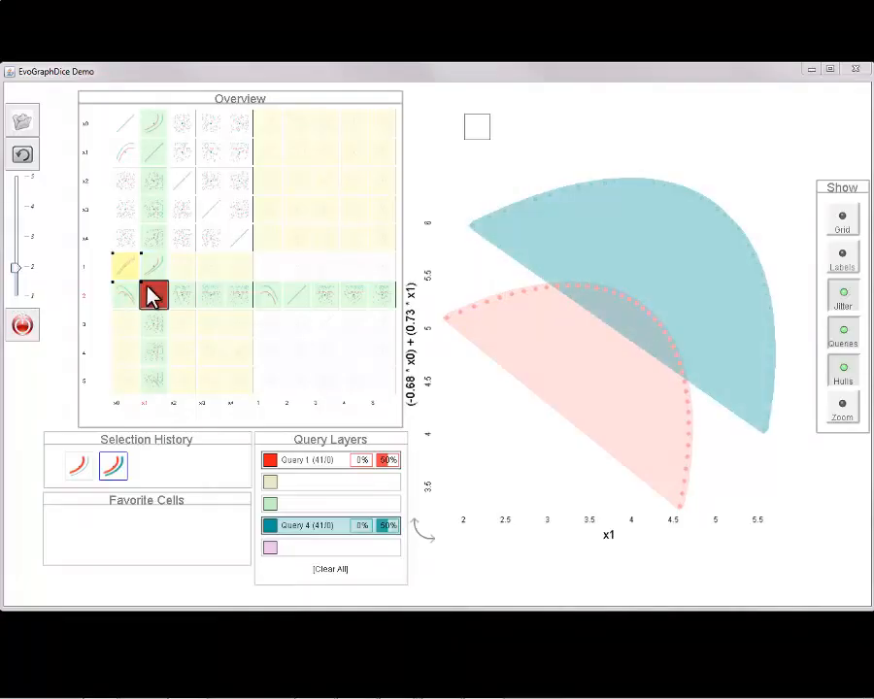
left_click(28, 157)
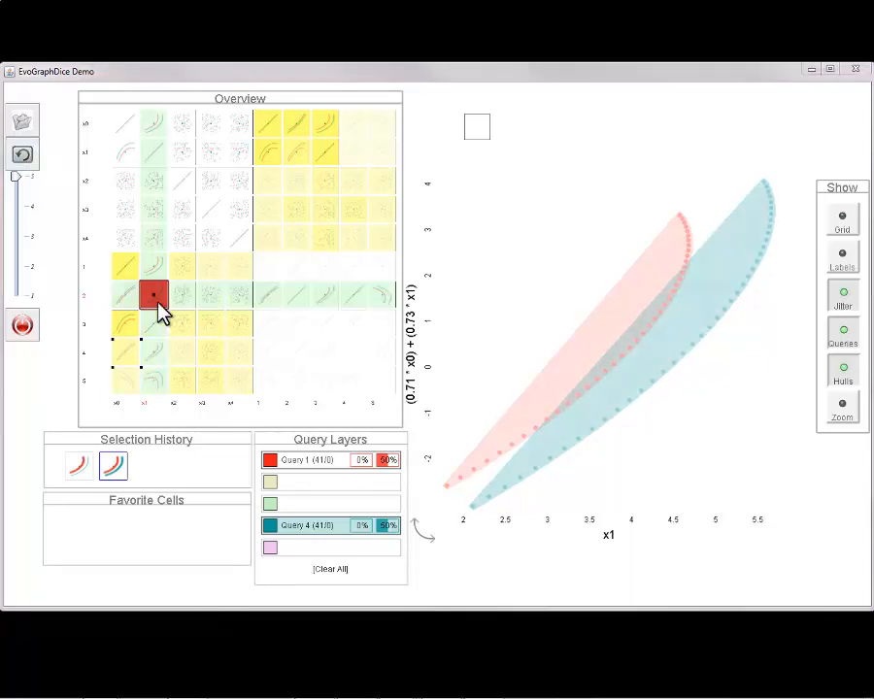
- Rate (0.71 * x0) + (-0.68 * x0) against x0 as 1 and against x1 as 2, and view the (0.71 * x0) + (0.73 * x1) plots
left_click(135, 272)
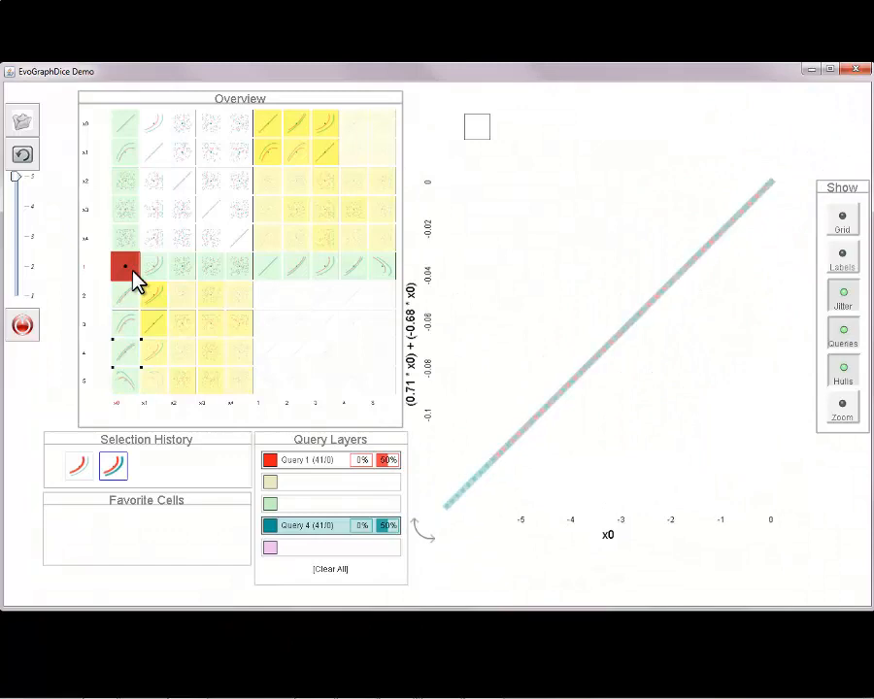
left_click_drag(18, 181, 22, 275)
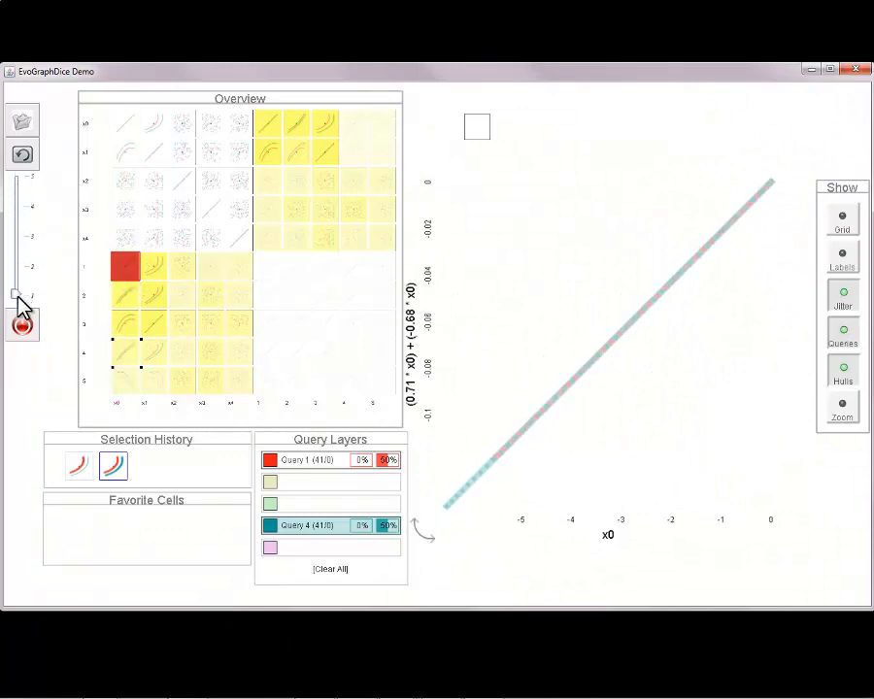
left_click(151, 275)
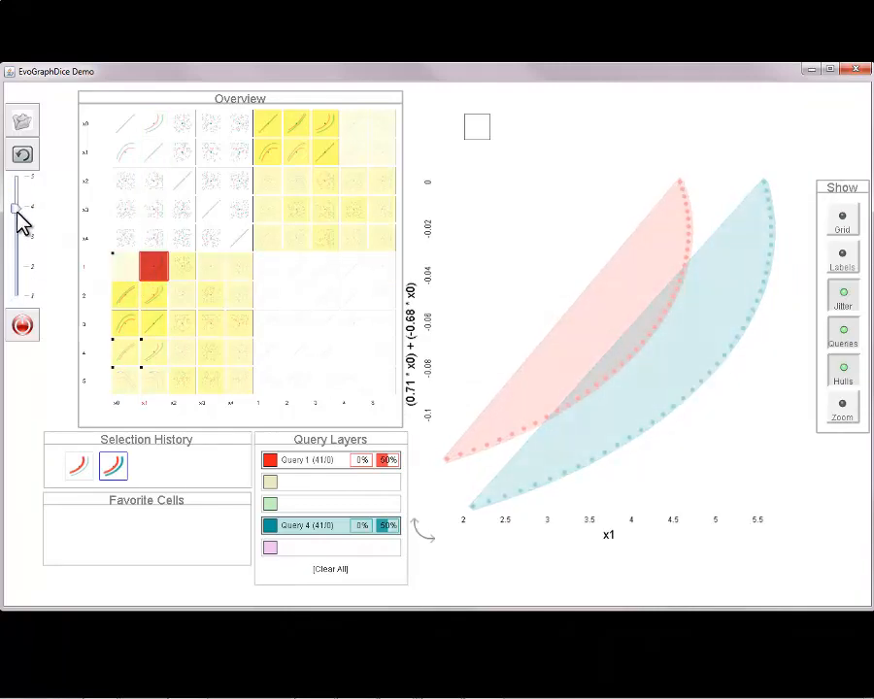
left_click_drag(16, 211, 17, 266)
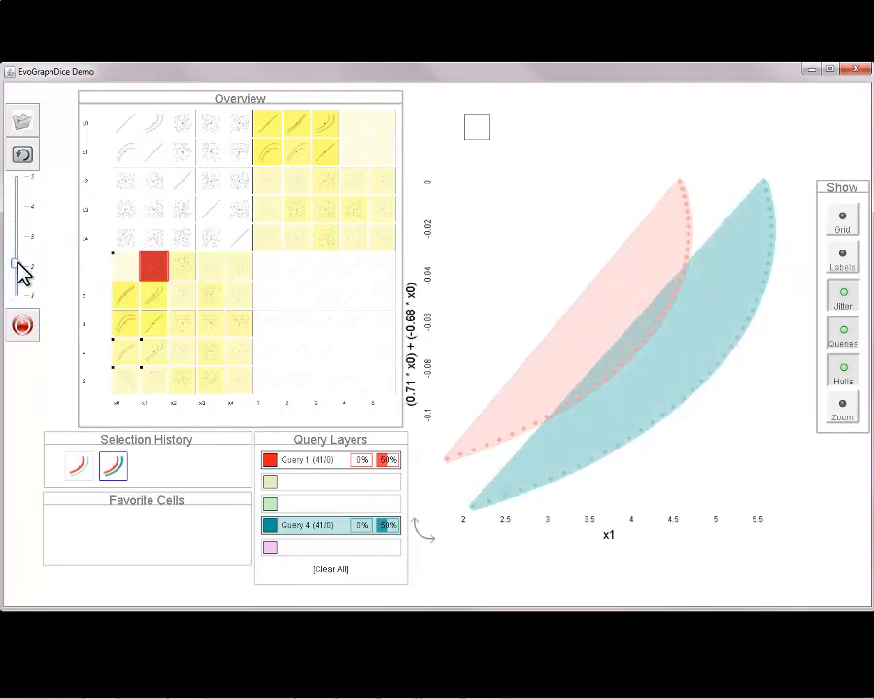
left_click(129, 299)
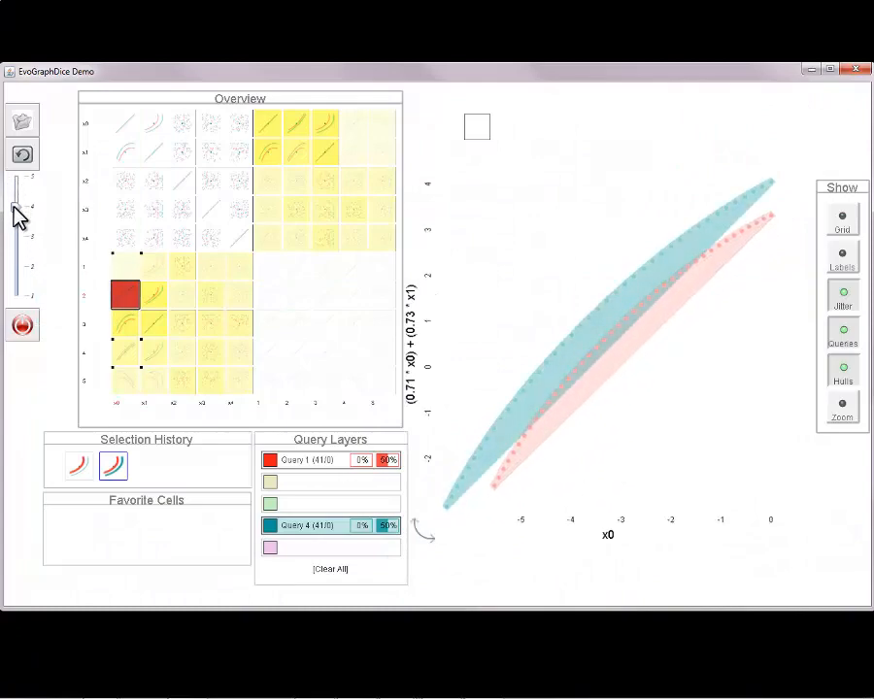
left_click(163, 307)
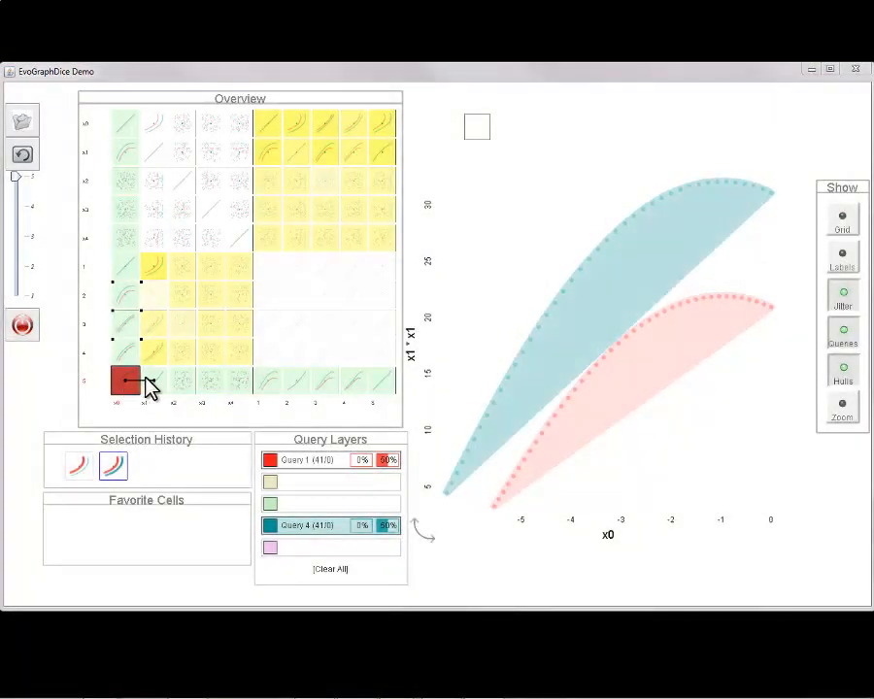
- Save the x1 * x1 against x0 plot as a favorite cell and reopen it from the favorites
left_click(29, 132)
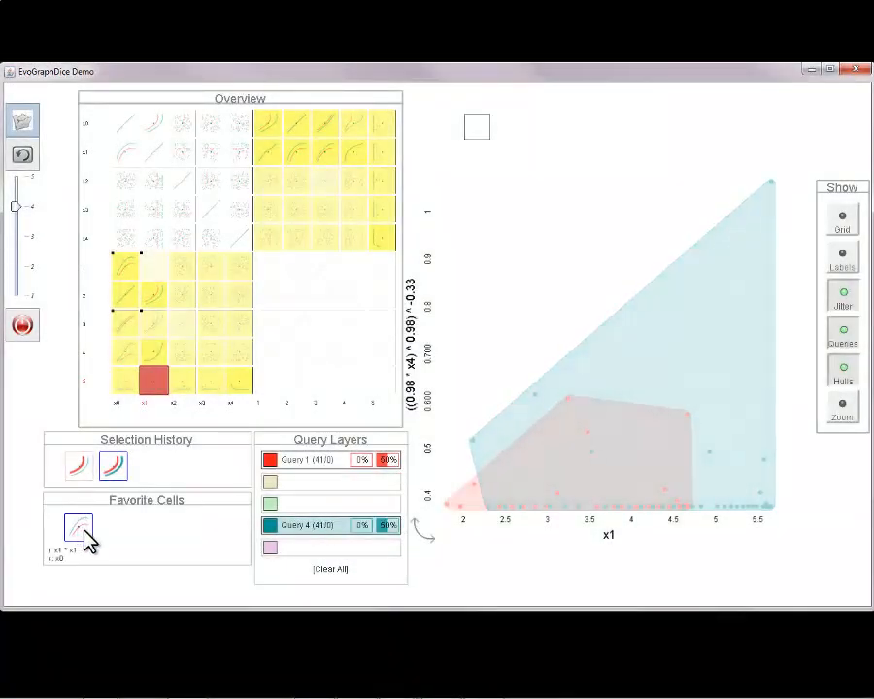
left_click(84, 536)
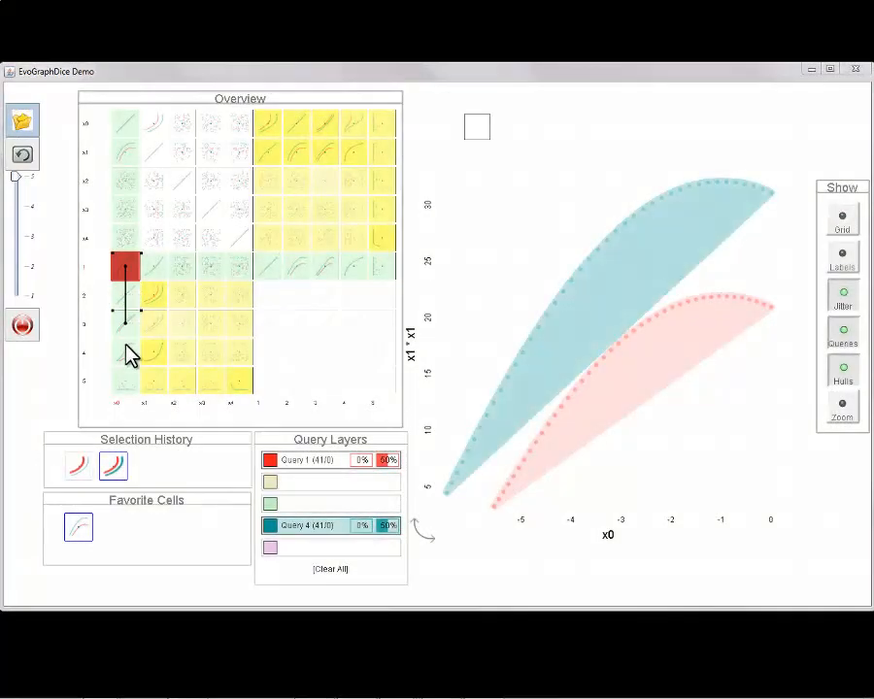
left_click_drag(131, 366, 129, 362)
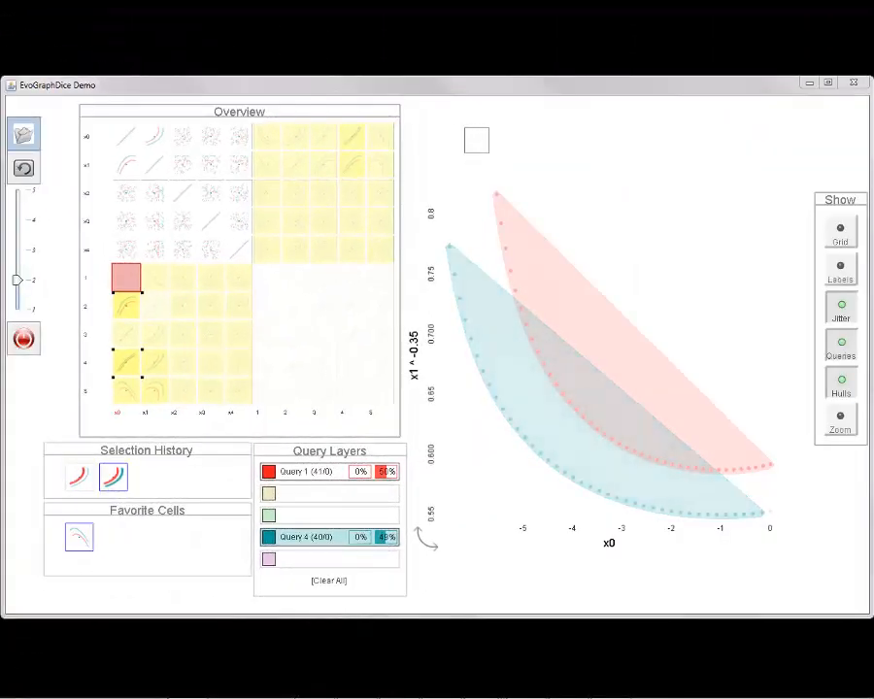
- Edit the first suggested dimension, x1 ^ -0.35, in the Evolutionary Algorithm window, changing its expression to x1 ^ 2
left_click_drag(872, 108, 248, 27)
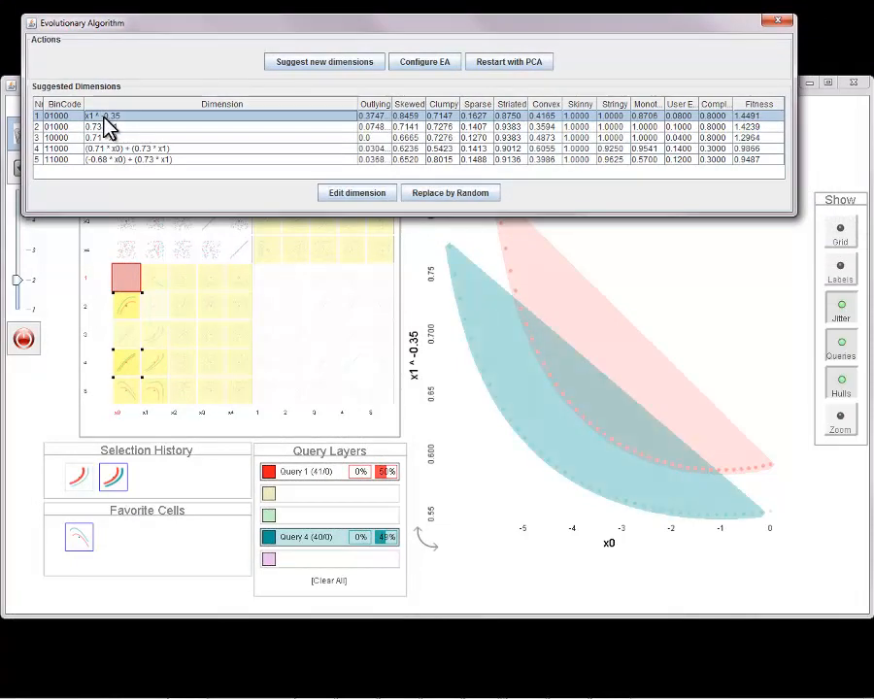
left_click(344, 194)
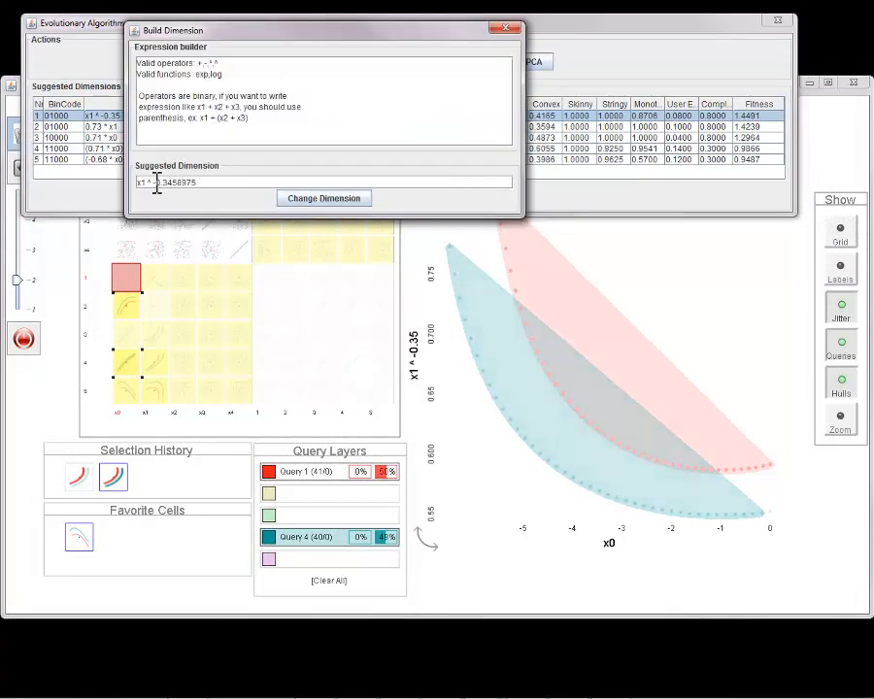
left_click_drag(155, 183, 228, 184)
type("2")
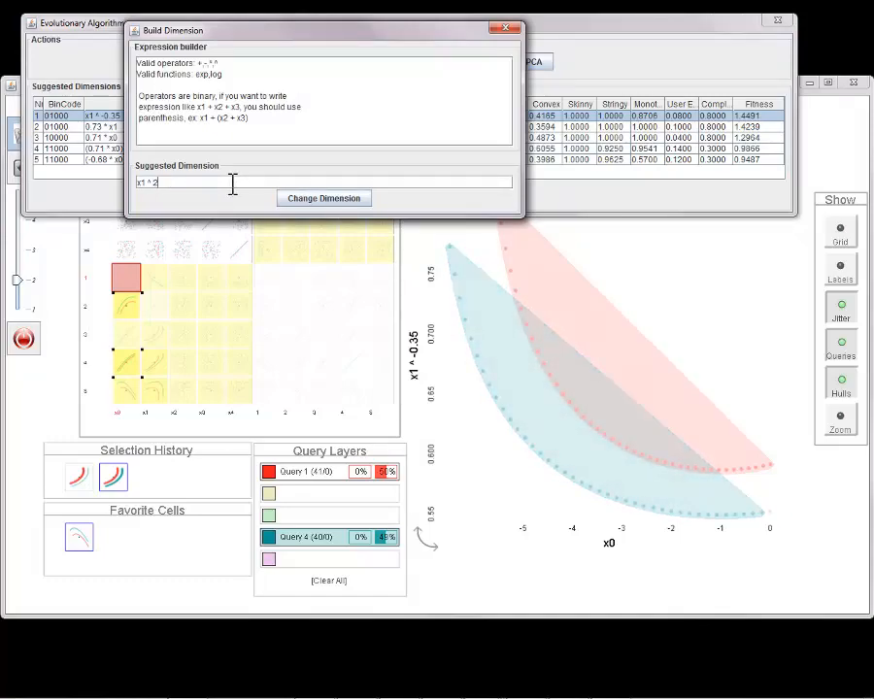
left_click(296, 198)
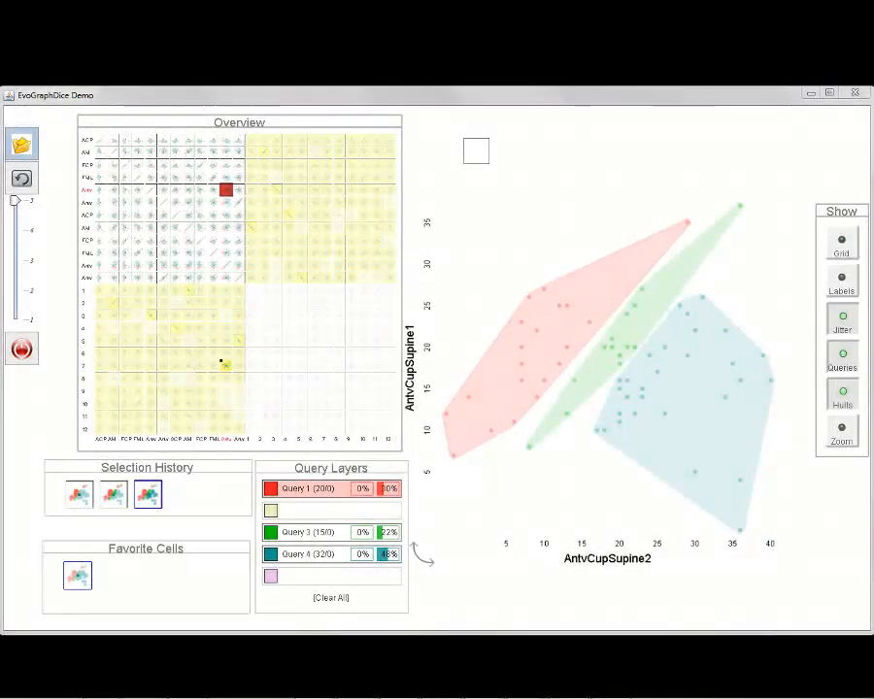
- Restrict the evolutionary algorithm's search space to ACP1, AML1, FCP1 and FML1 by disabling the other variables, and apply the configuration
left_click_drag(873, 40, 417, 31)
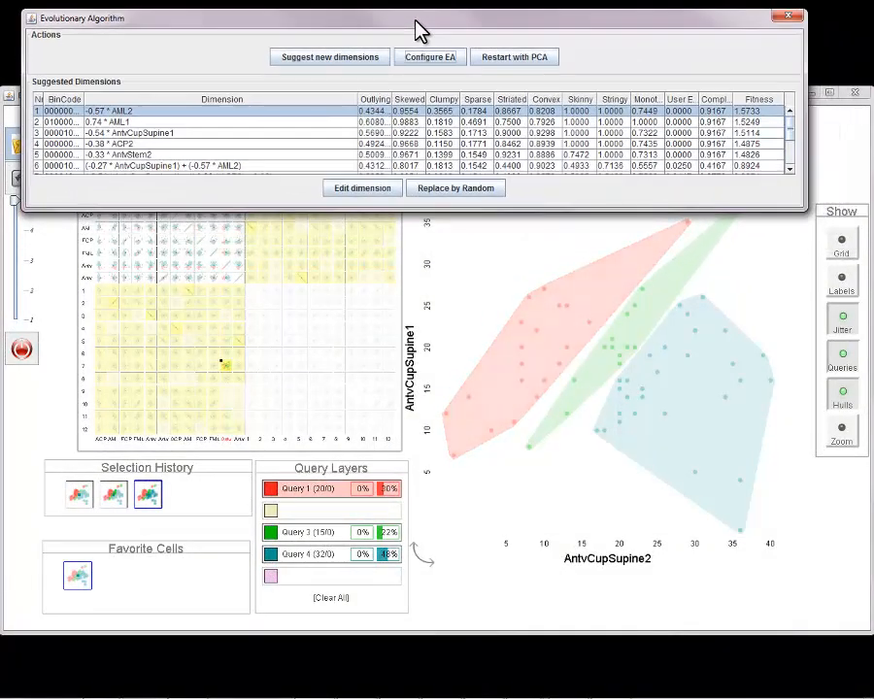
left_click(430, 60)
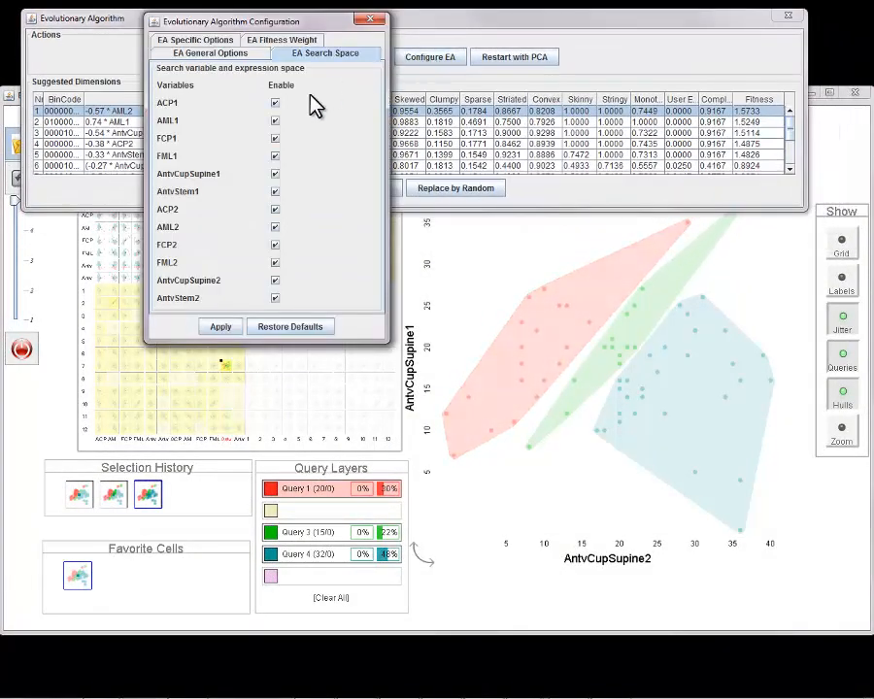
left_click(275, 175)
left_click(275, 191)
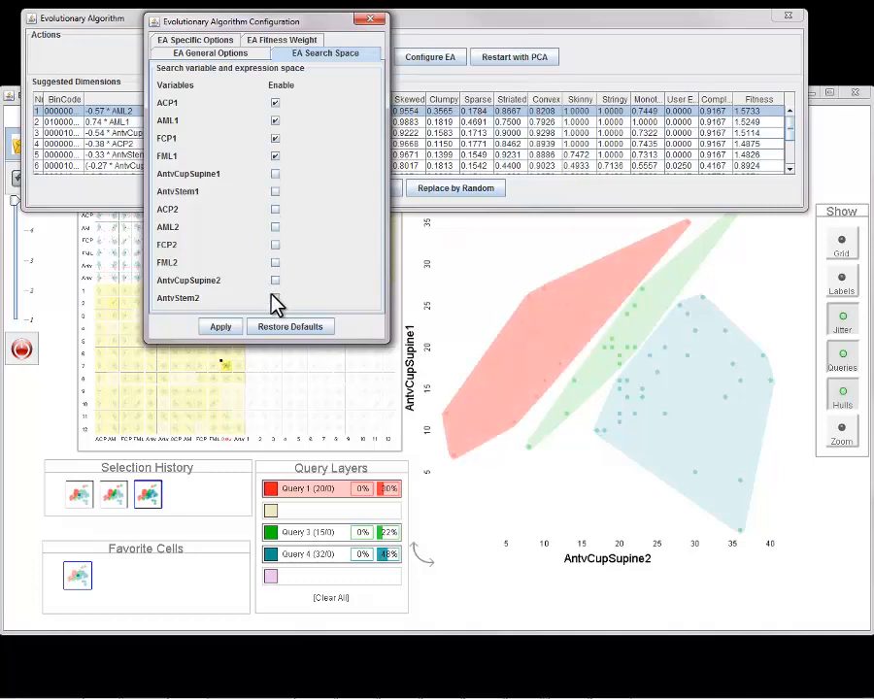
left_click(219, 327)
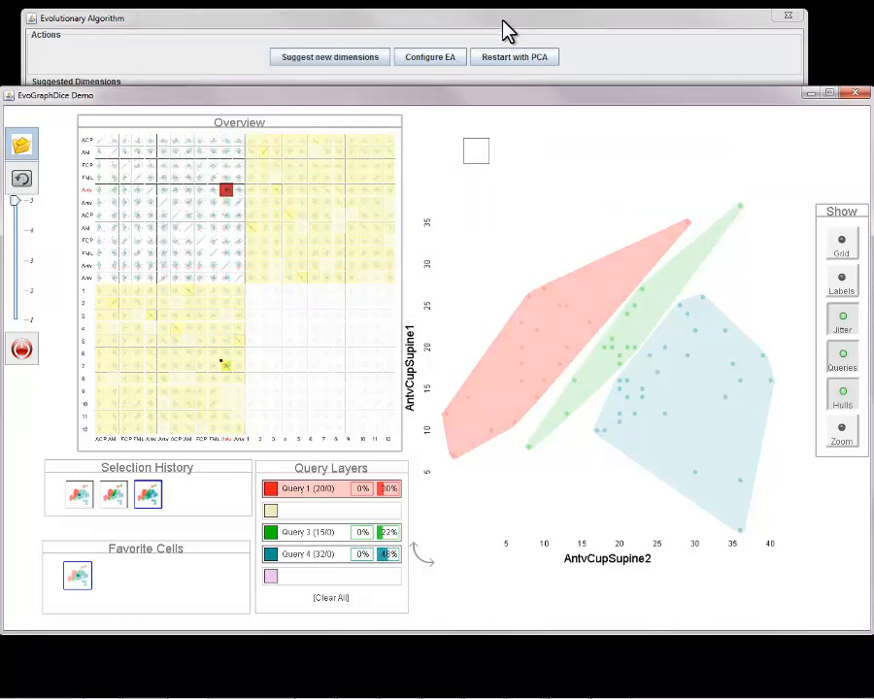
- Restart the suggested dimensions with PCA and move the Evolutionary Algorithm window out of the way
left_click(505, 31)
left_click(505, 61)
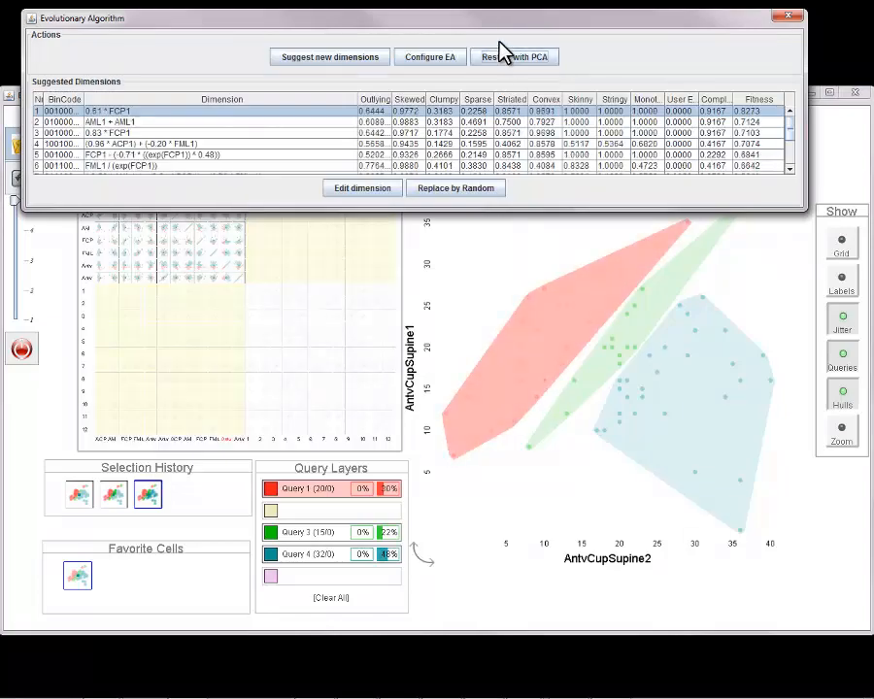
left_click_drag(542, 23, 873, 27)
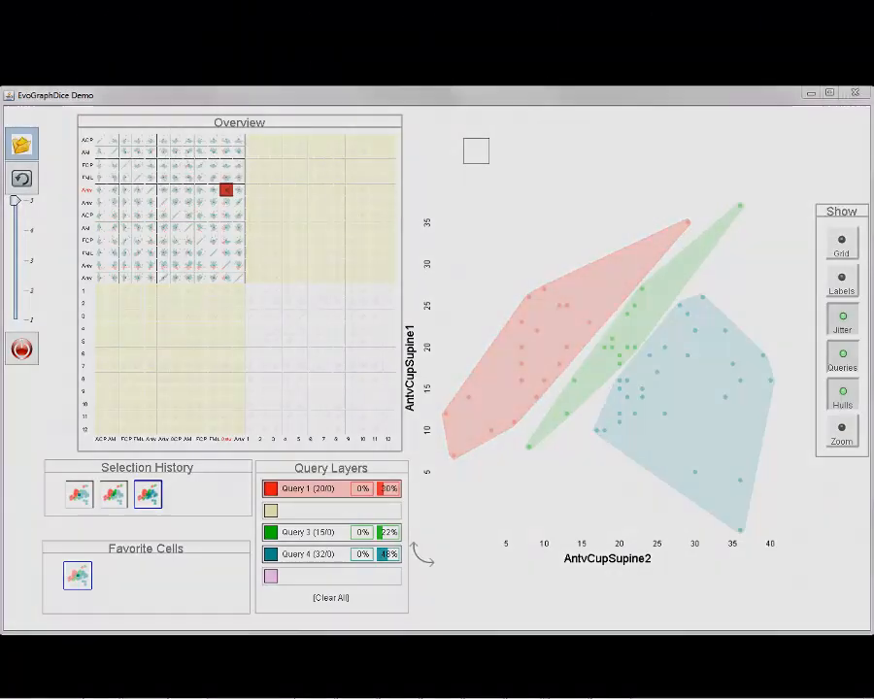